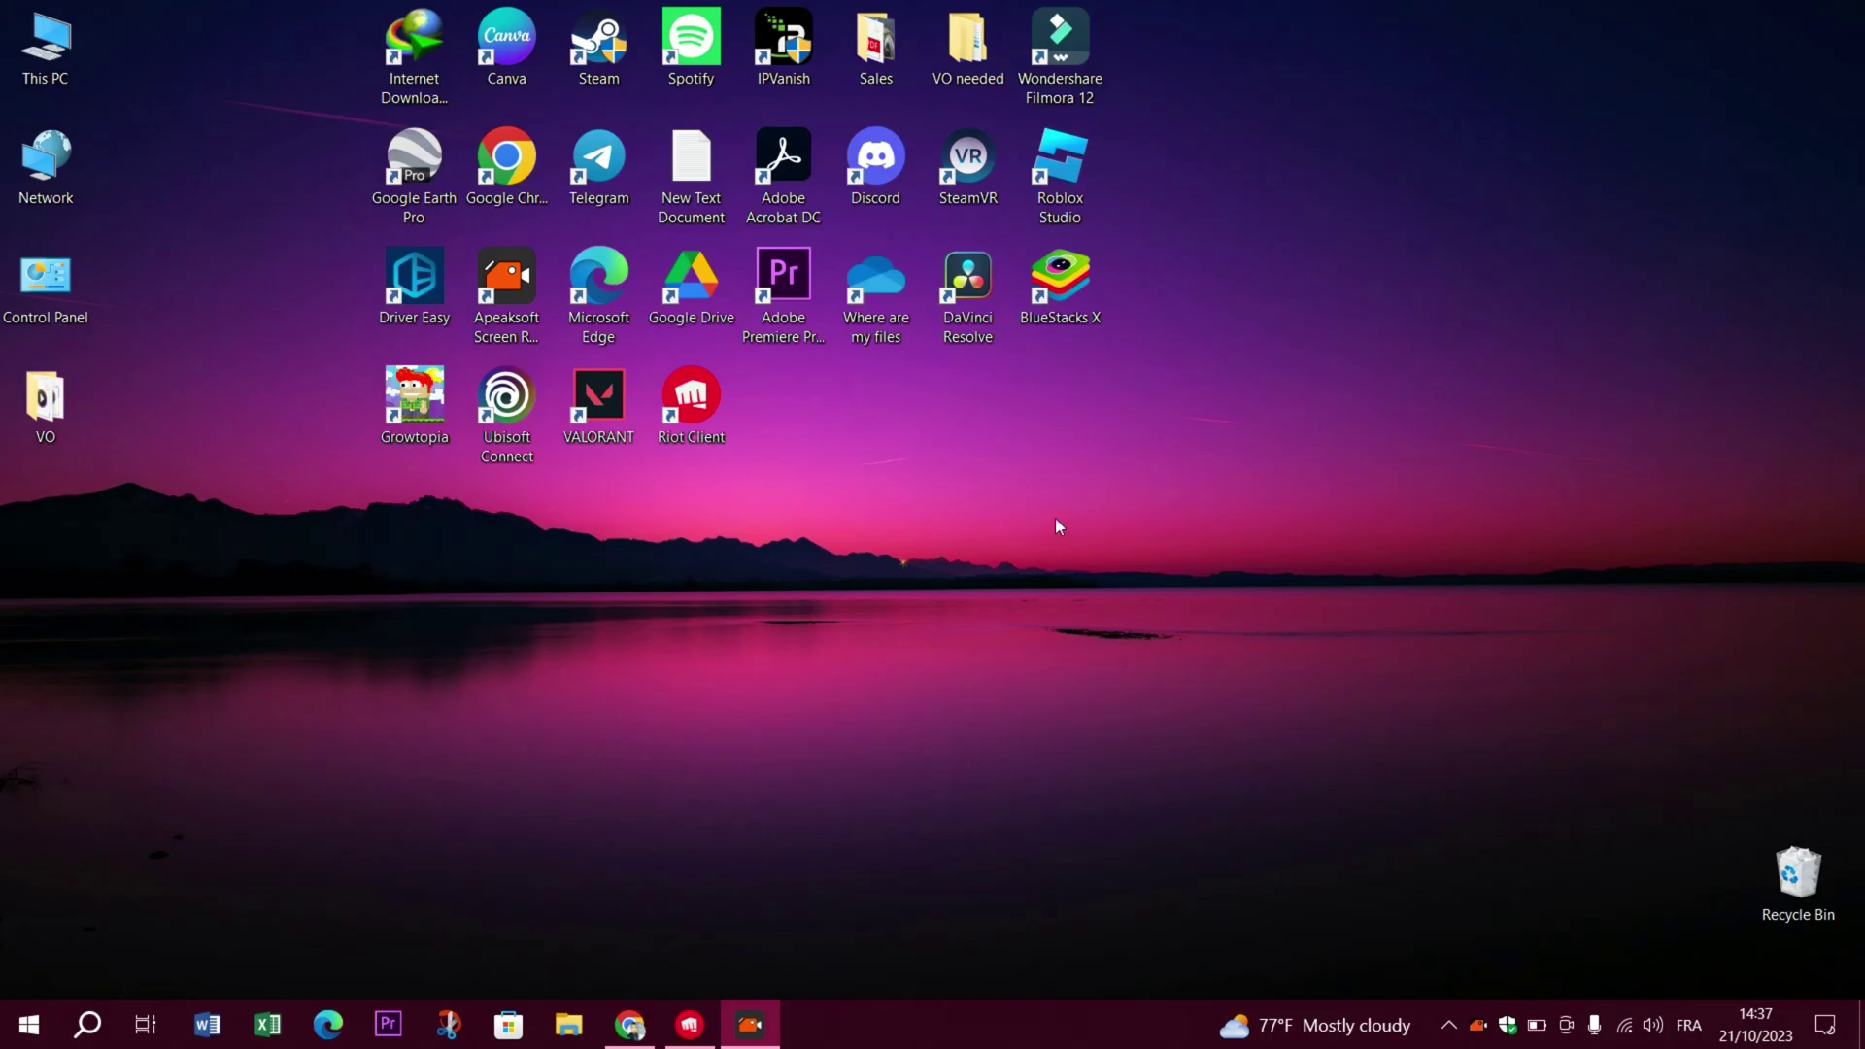
Step: Launch Riot Client and browse the VALORANT game page
left_click(689, 1024)
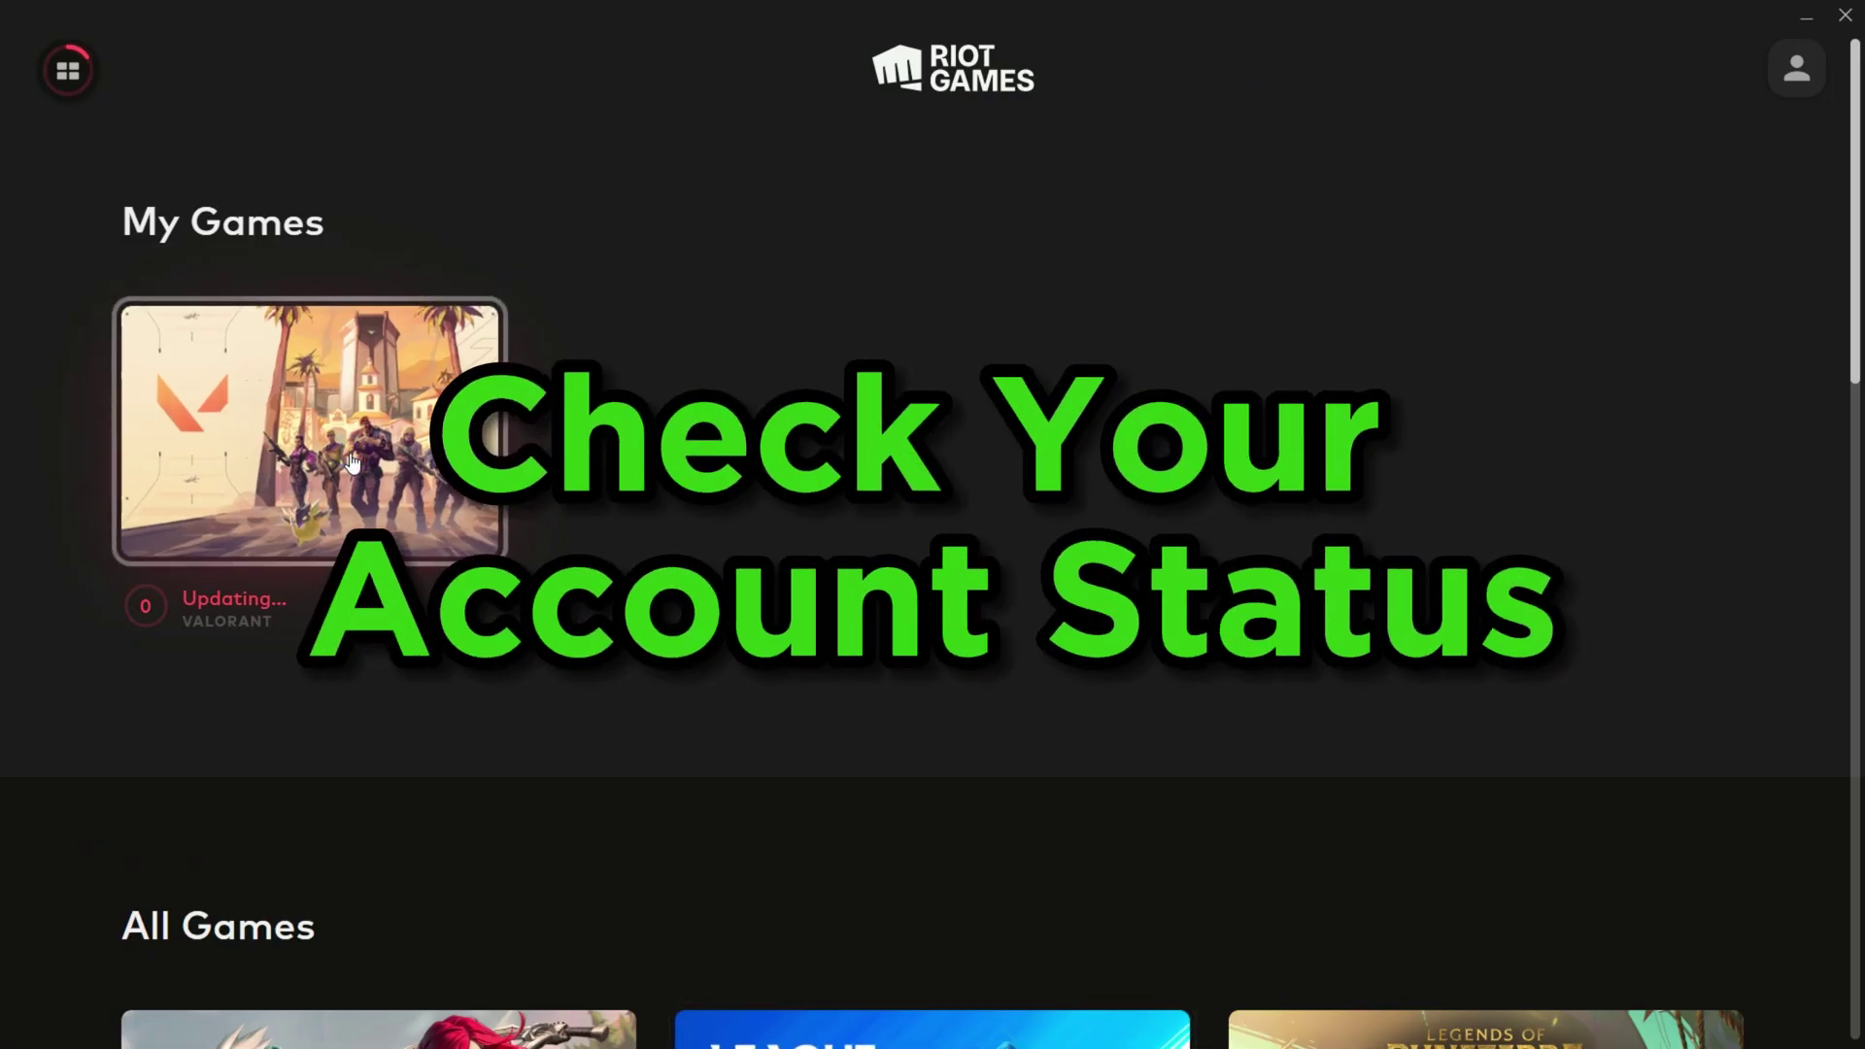
left_click(352, 464)
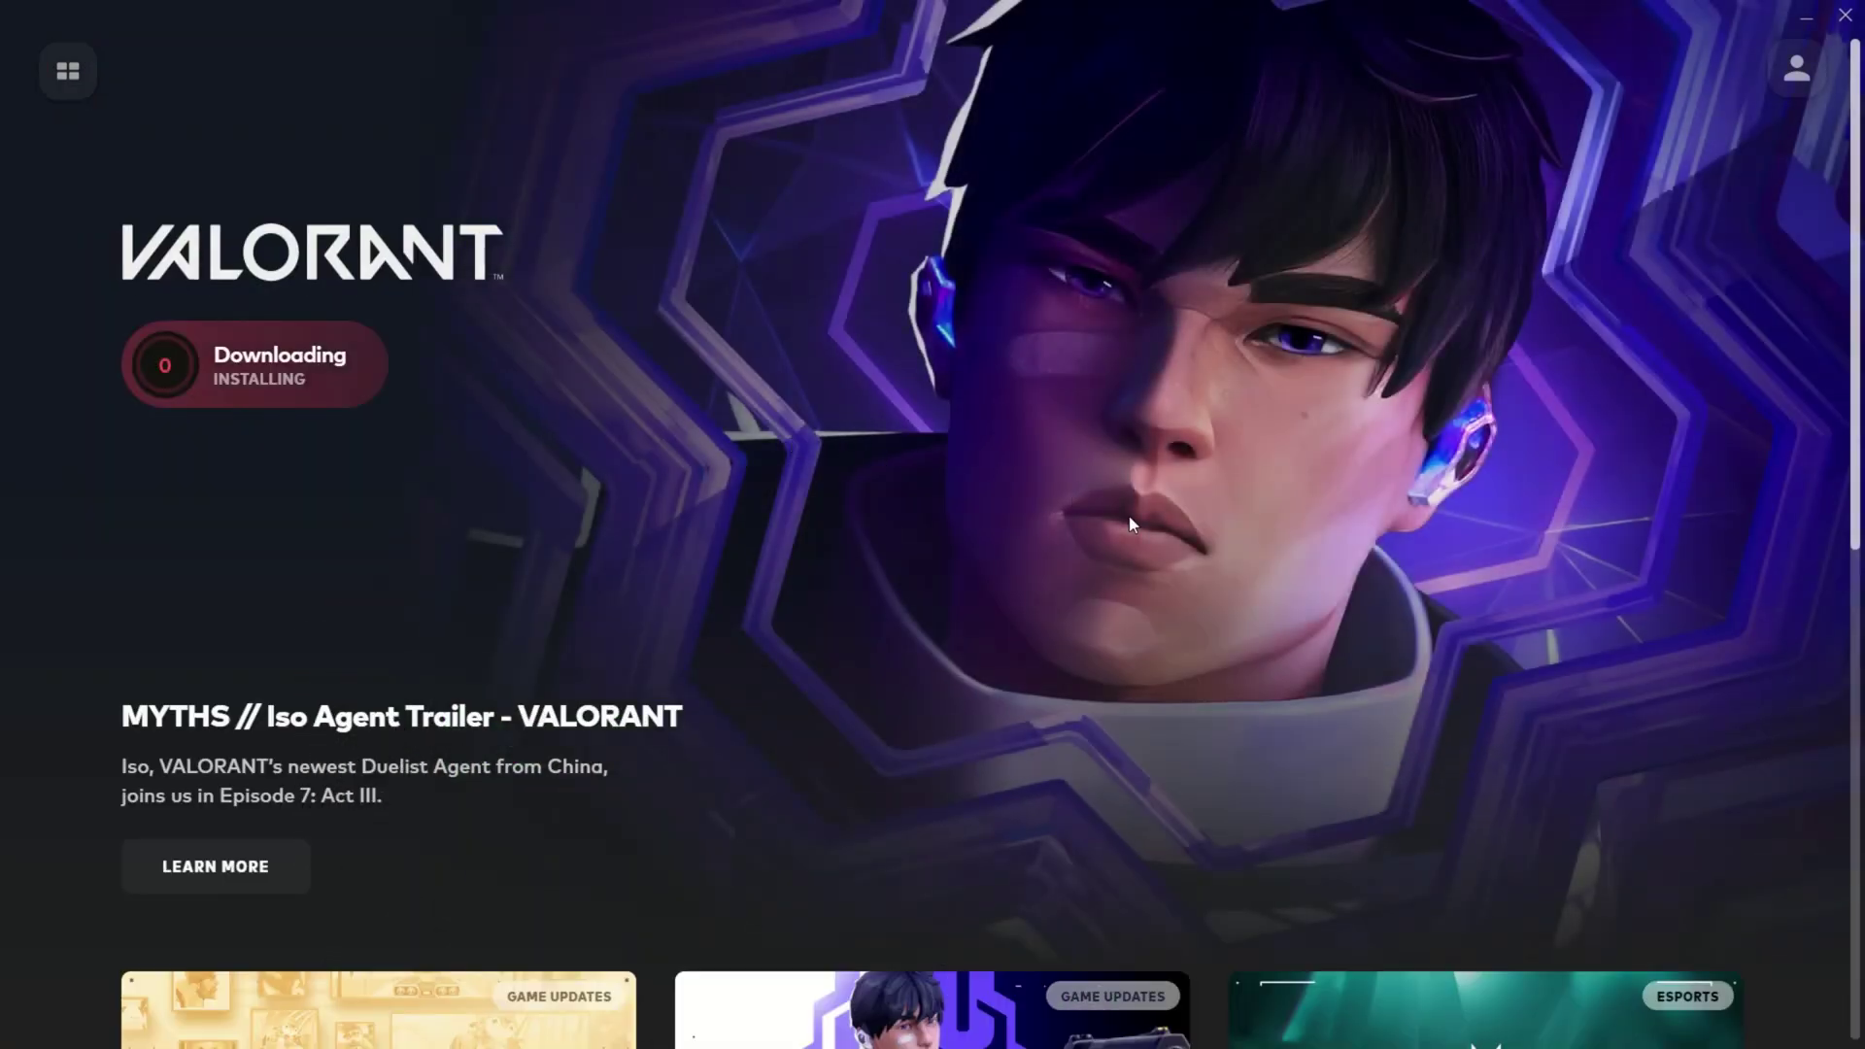
scroll(1129, 516, "down", 5)
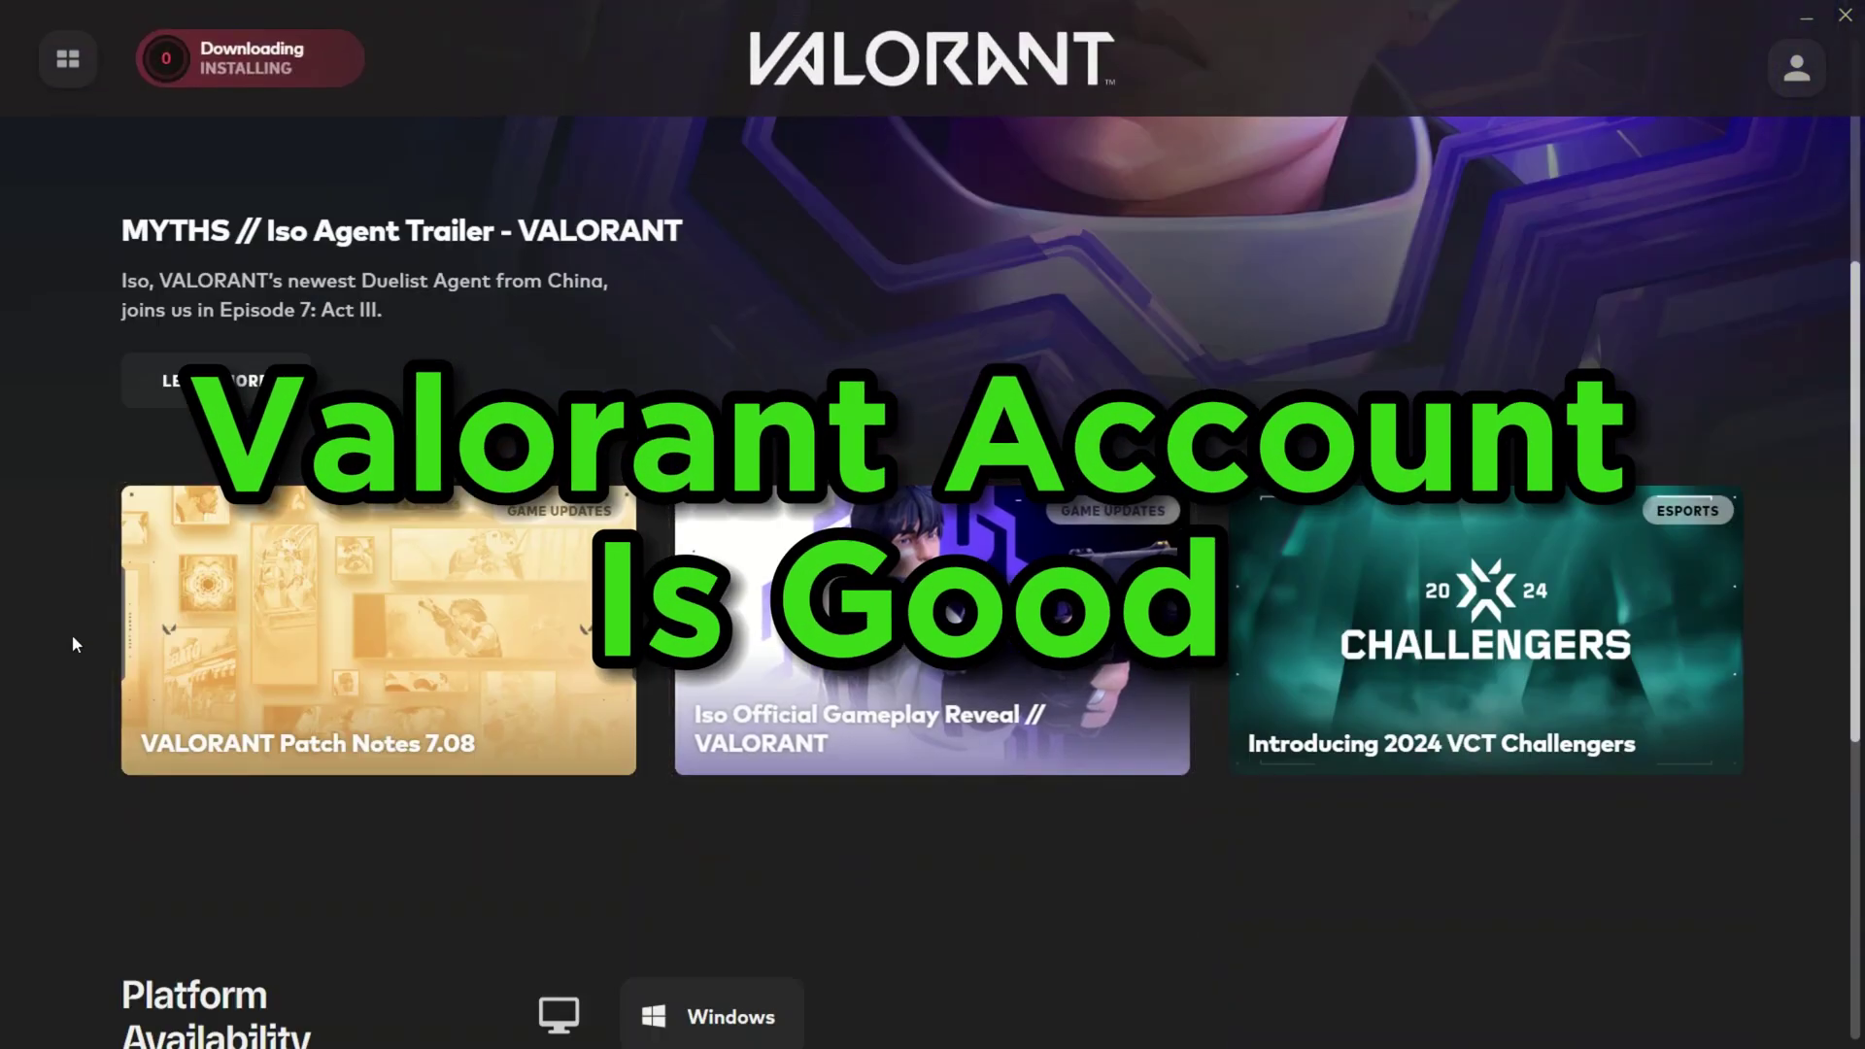
scroll(95, 672, "down", 3)
scroll(96, 672, "down", 4)
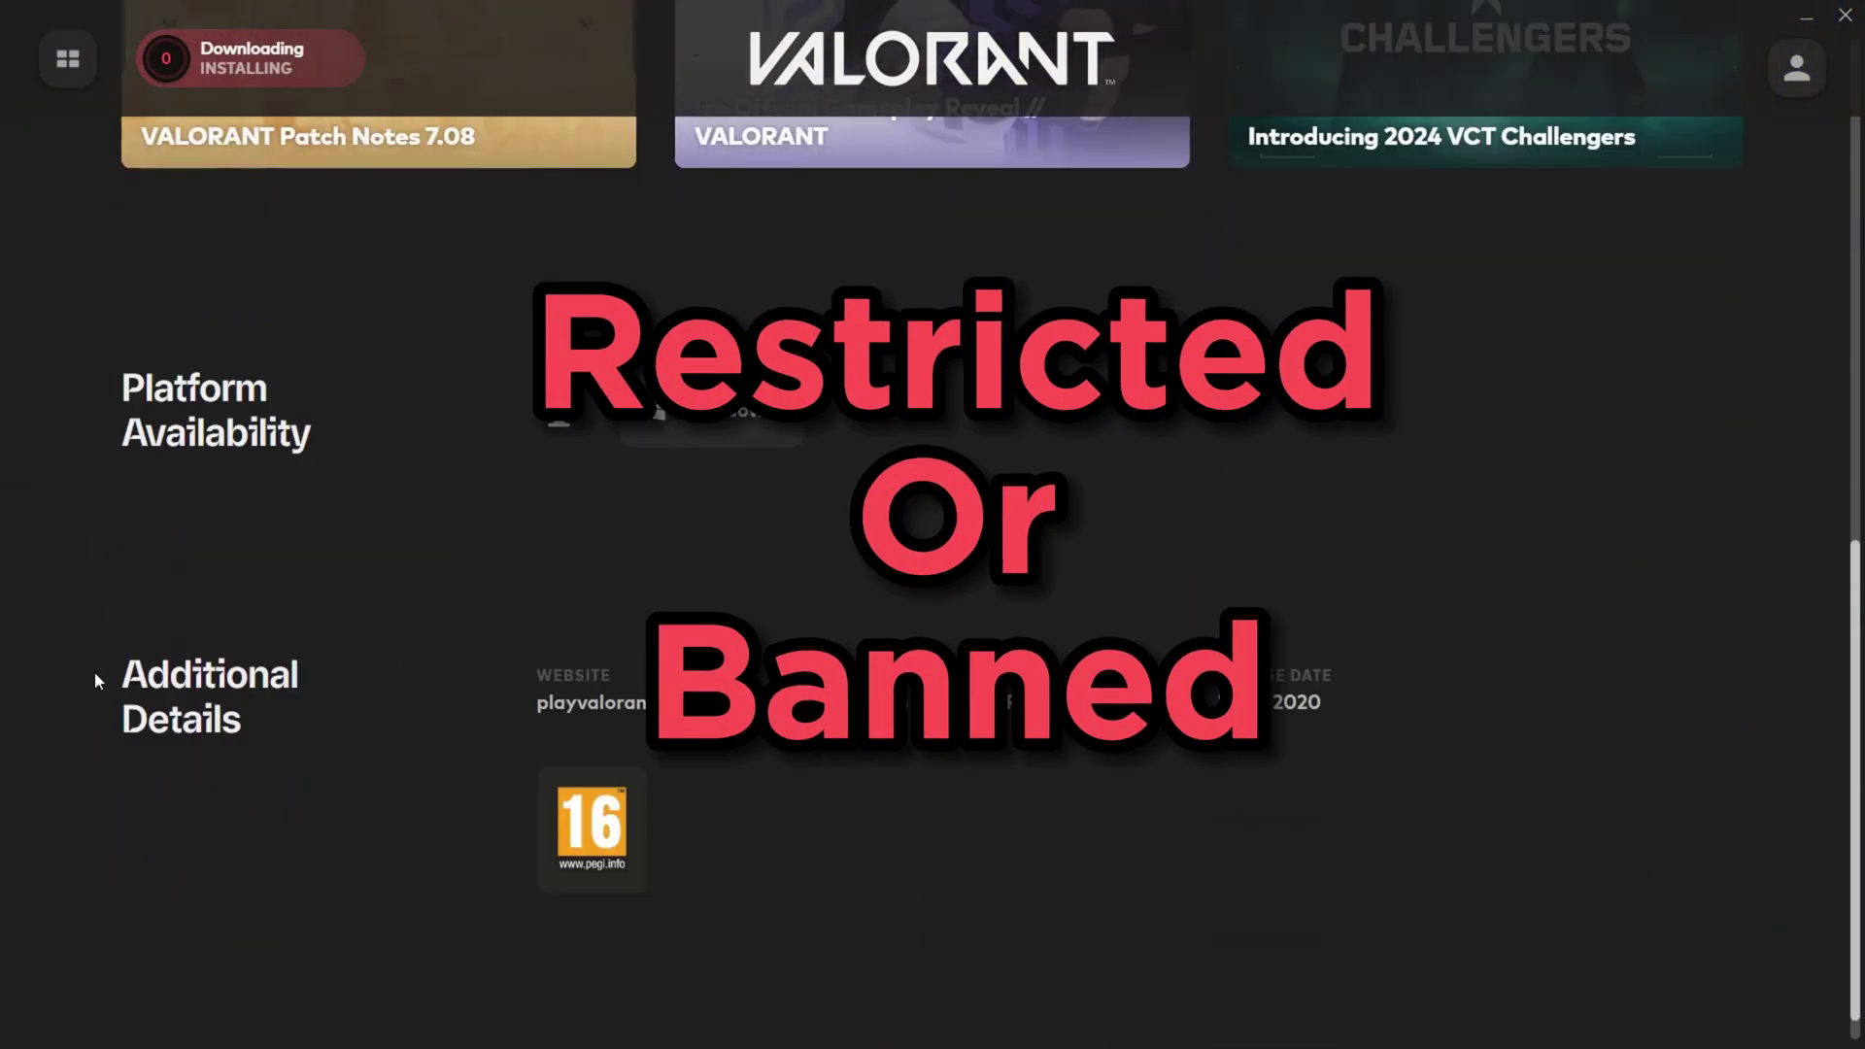
scroll(95, 672, "up", 10)
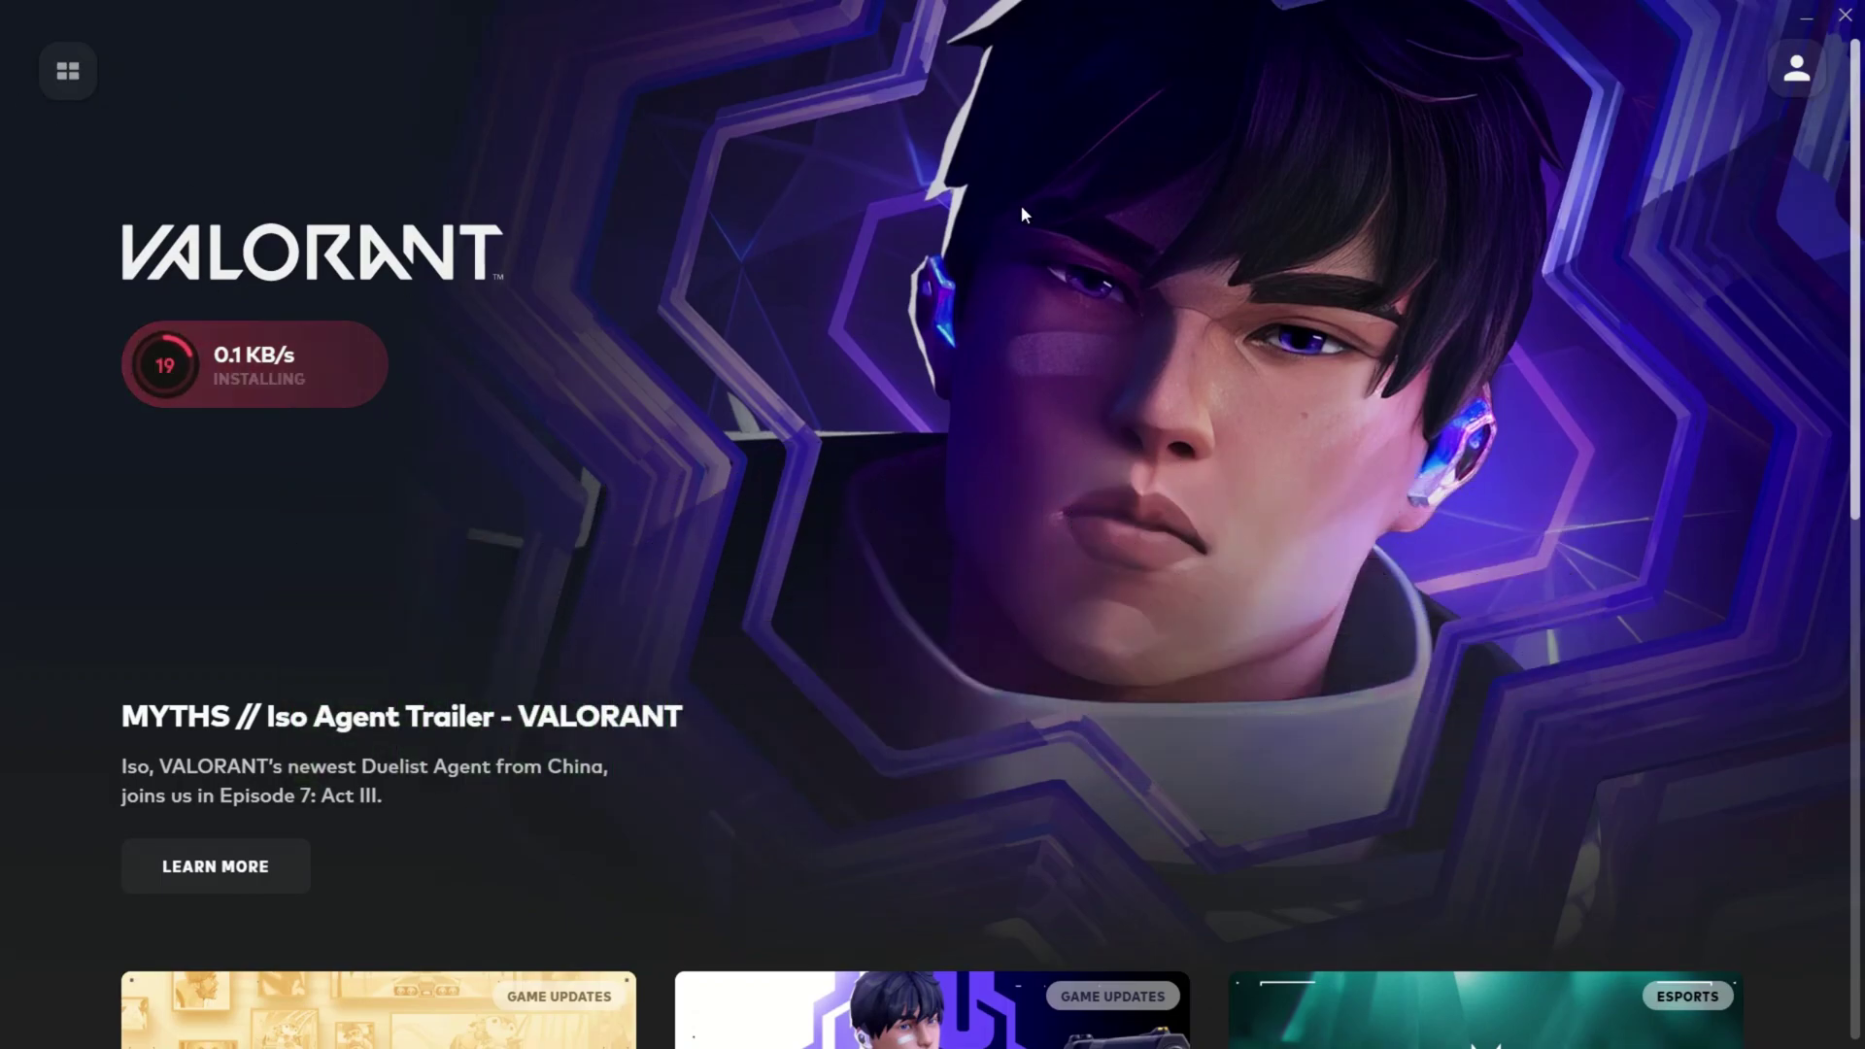
Step: Bring up and review the VALORANT settings from the account menu
left_click(1797, 70)
left_click(1604, 277)
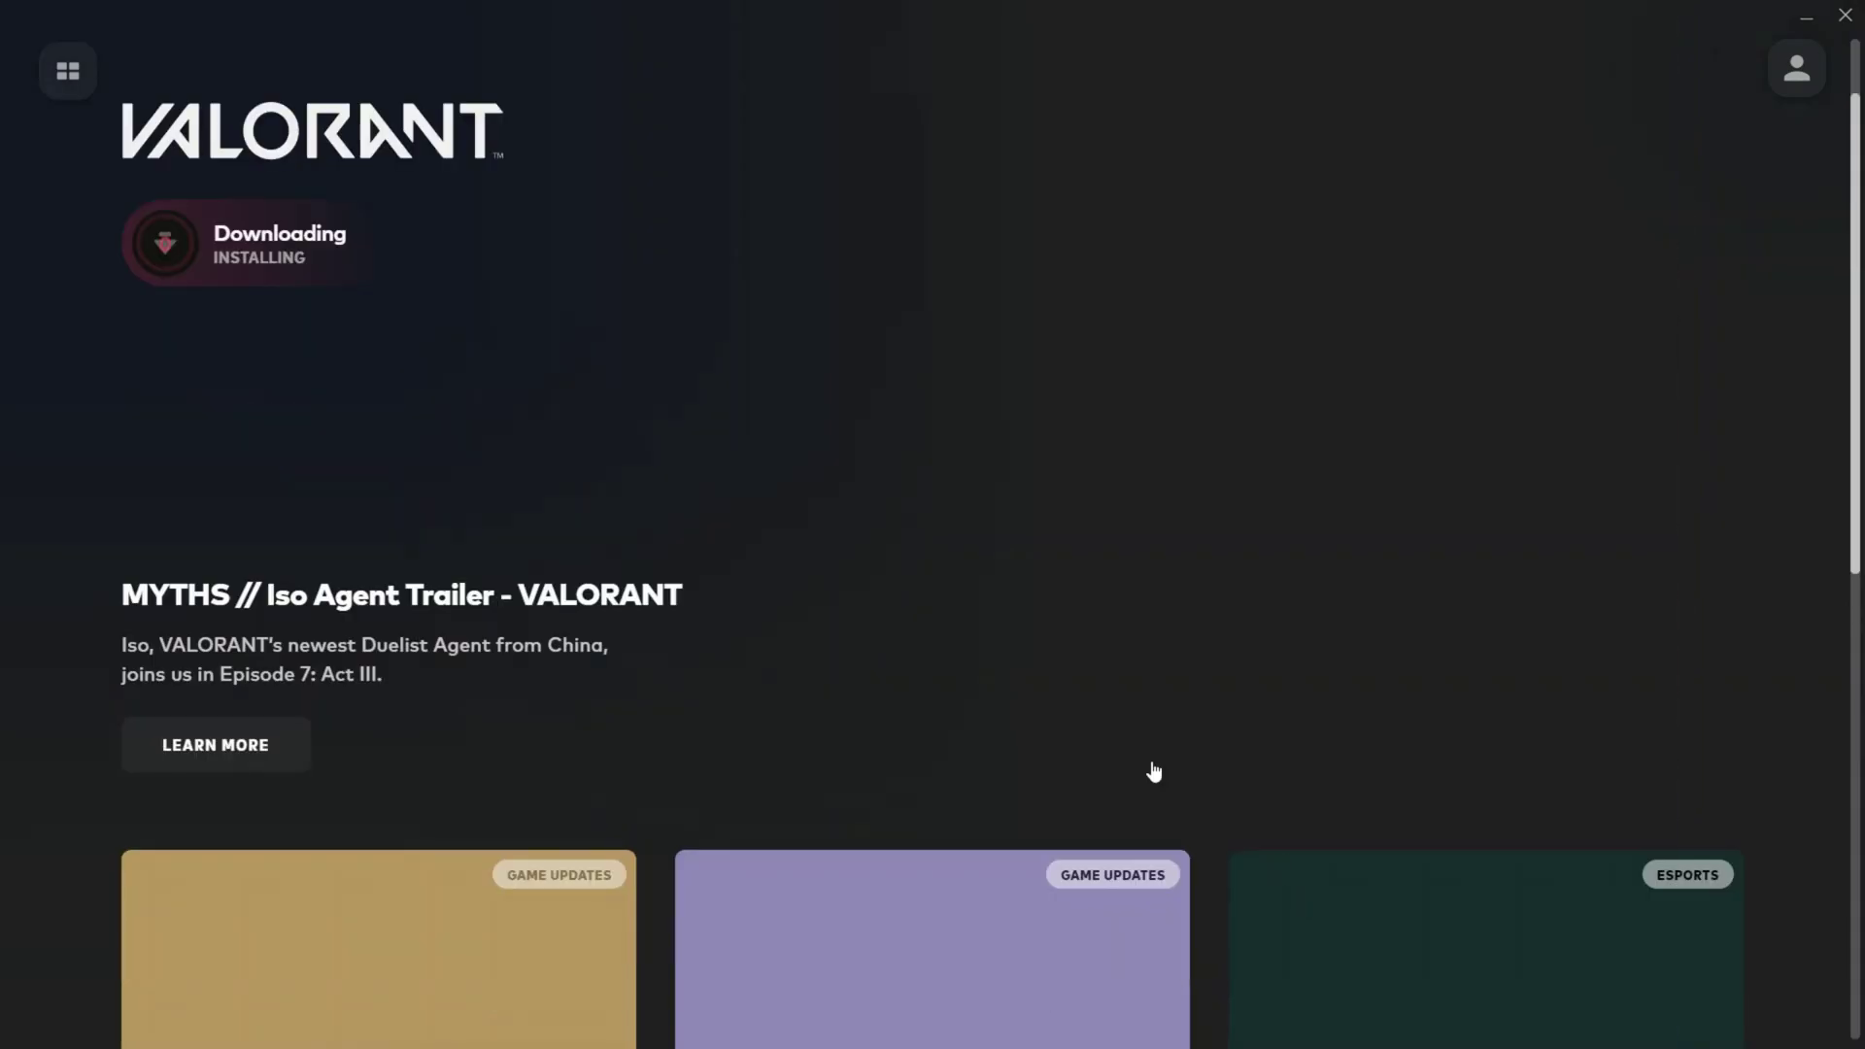
scroll(1153, 767, "down", 3)
scroll(1153, 770, "up", 3)
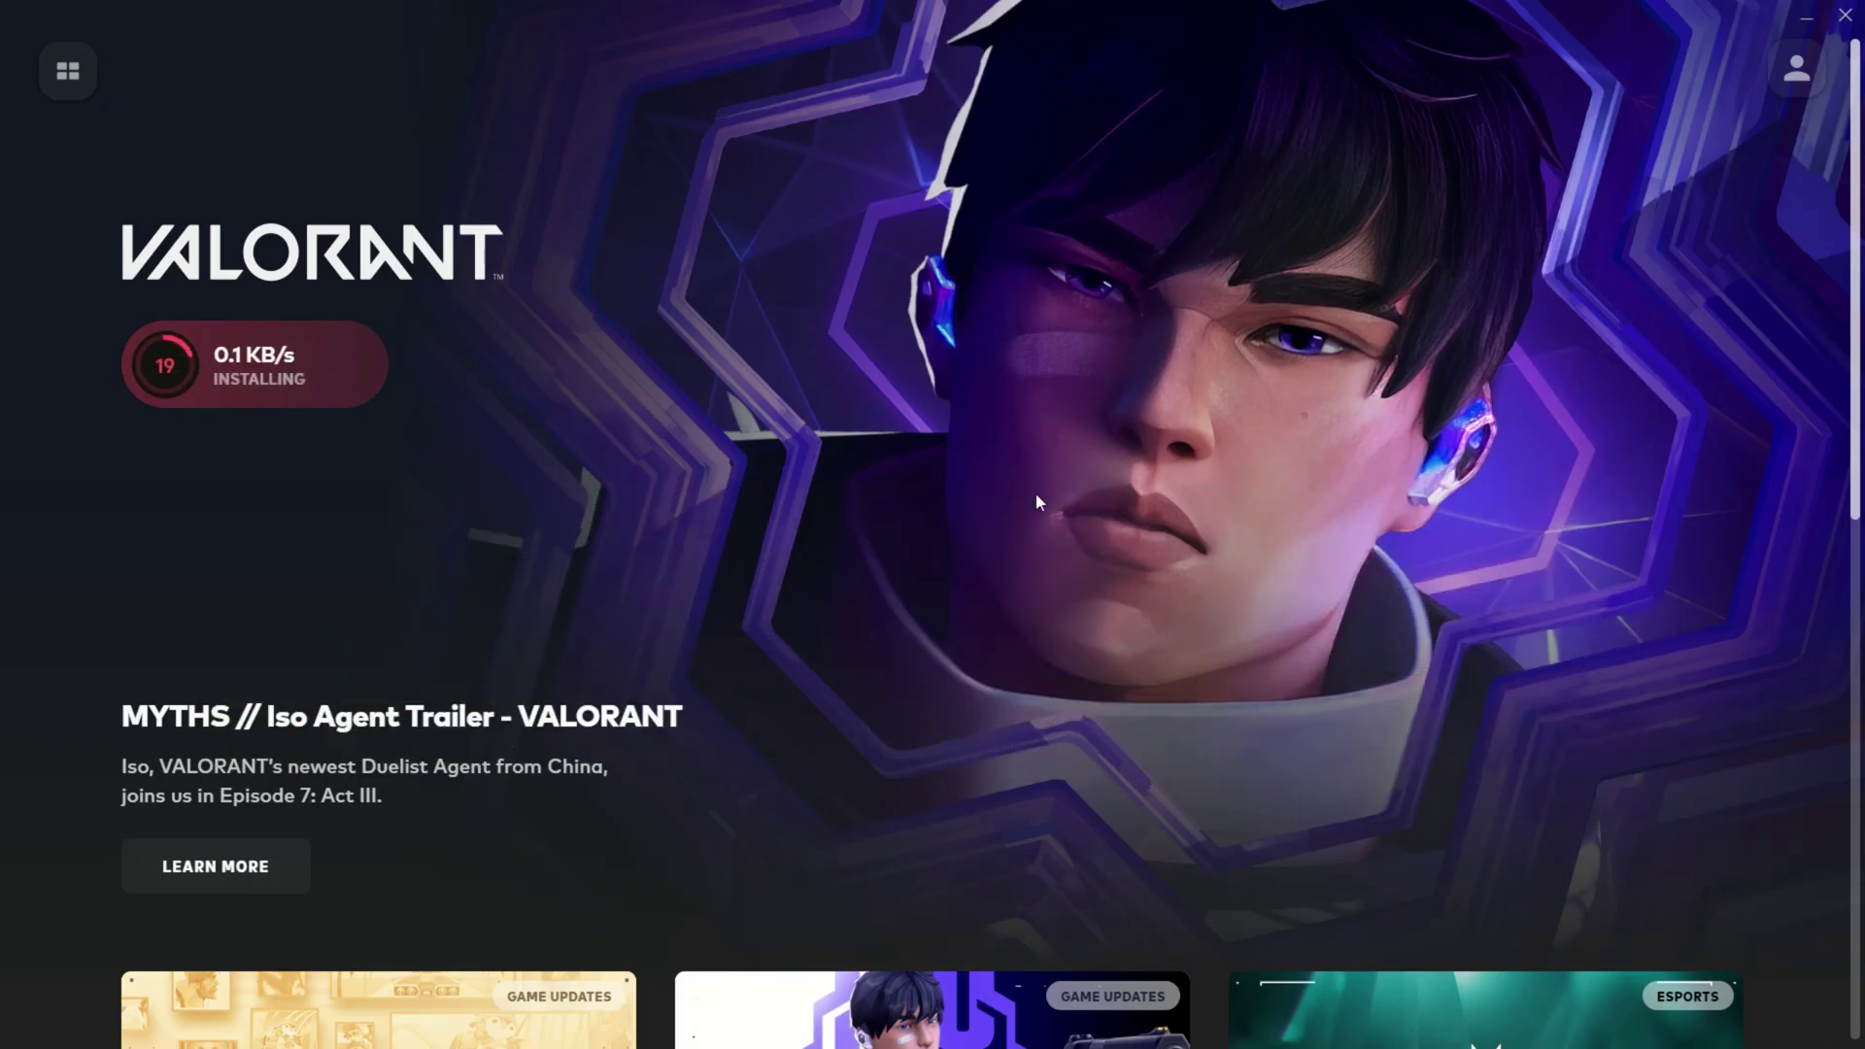
left_click(1796, 68)
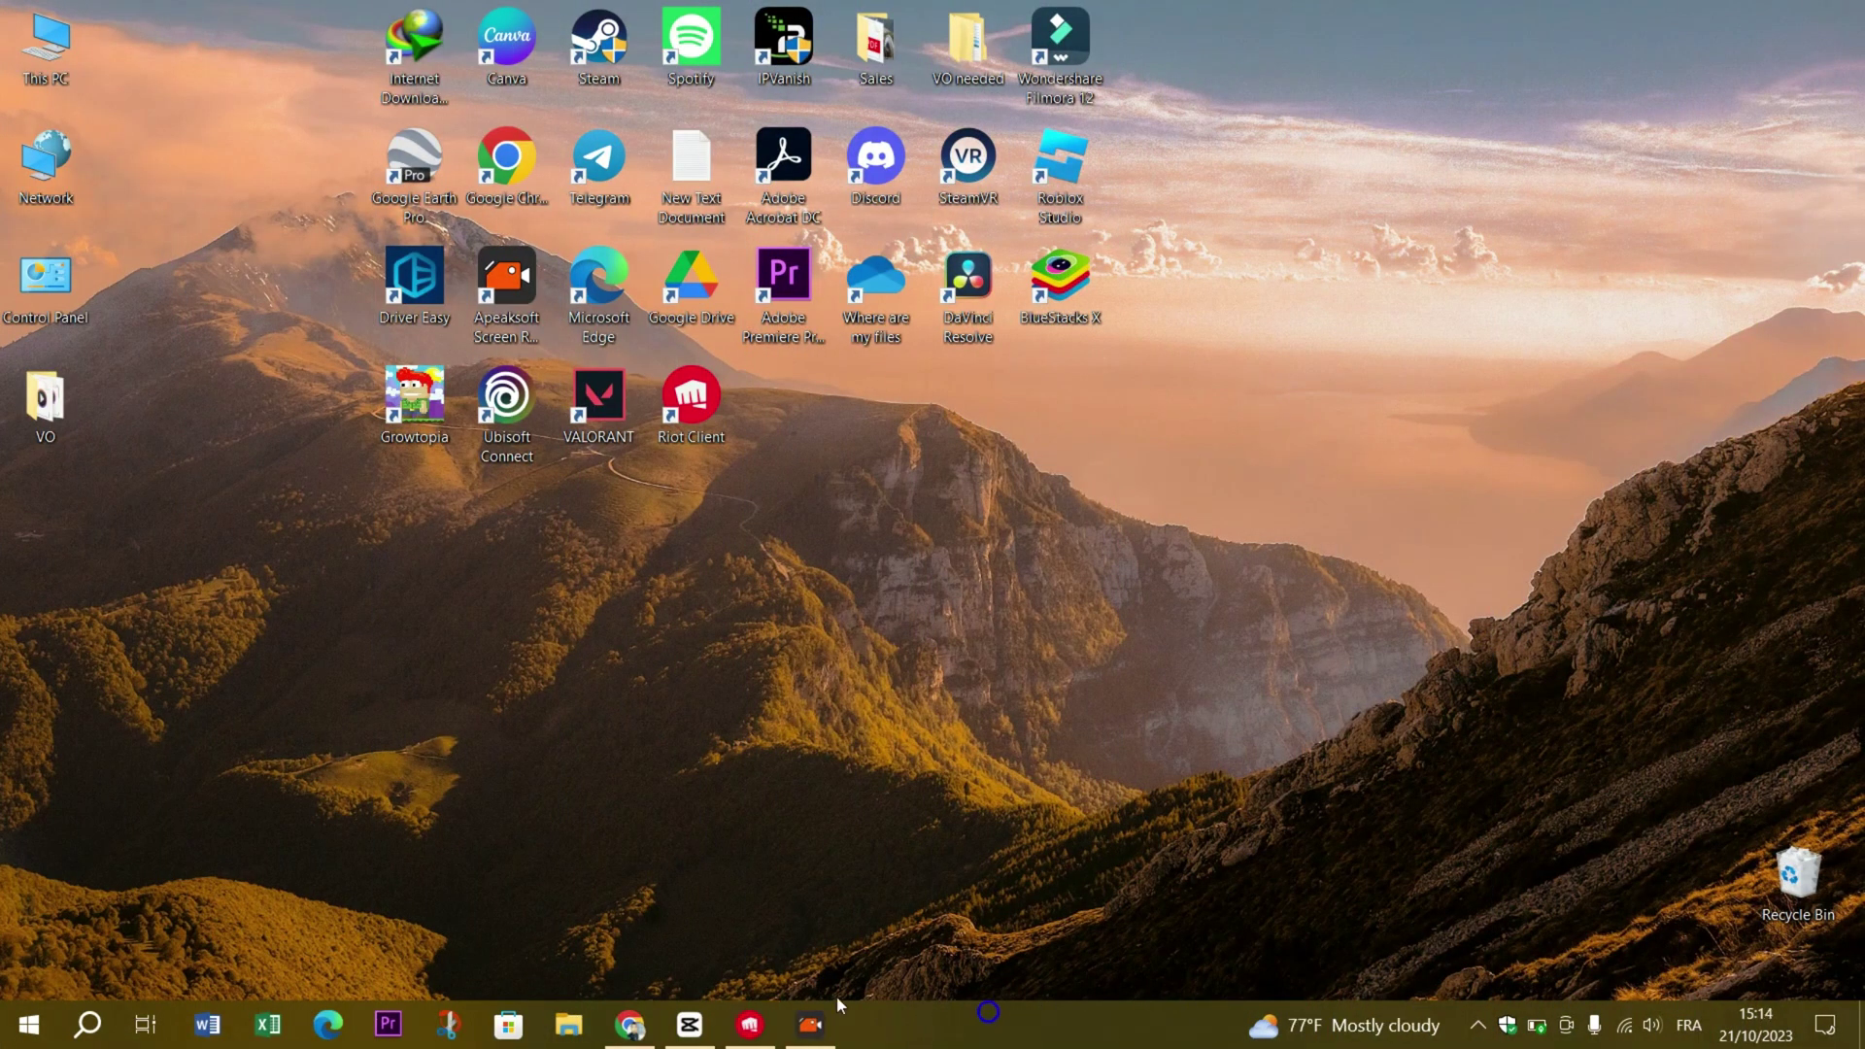
Step: Show the Windows Defender Firewall allowed-apps list via Firewall & network protection
left_click(749, 1024)
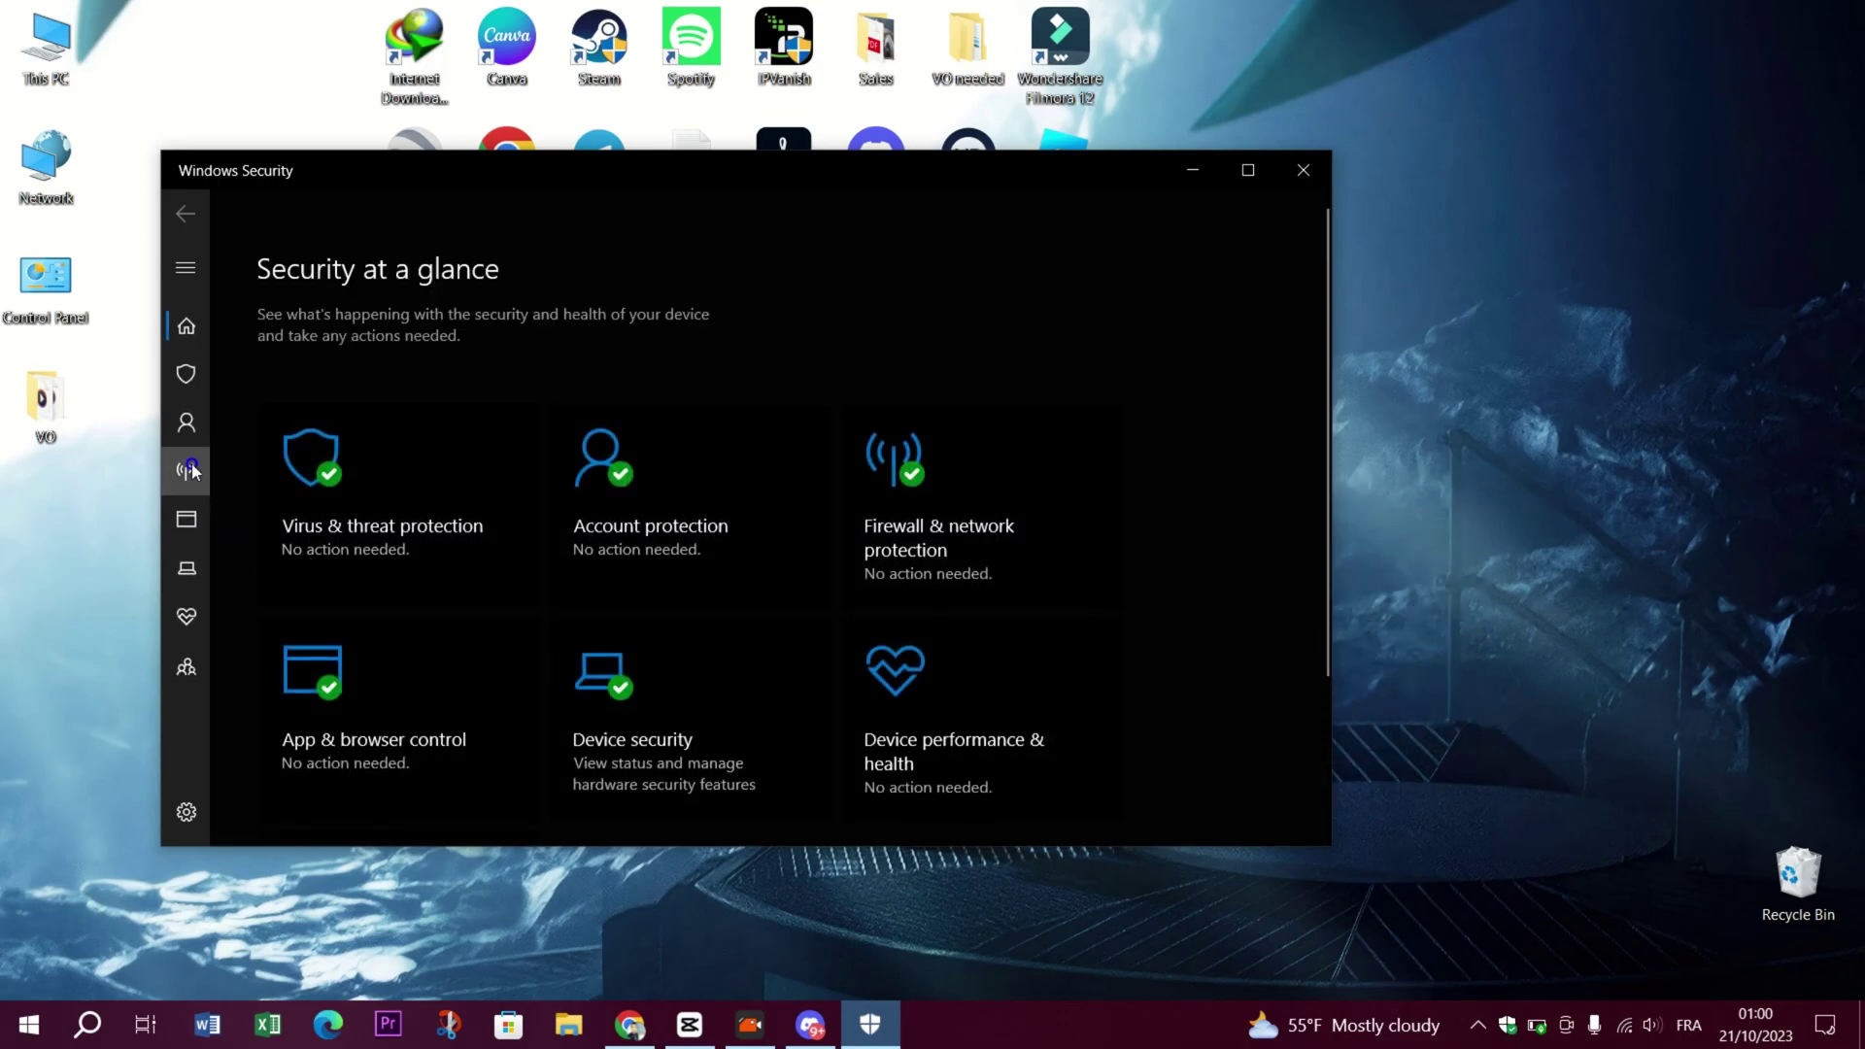
left_click(191, 471)
left_click(320, 765)
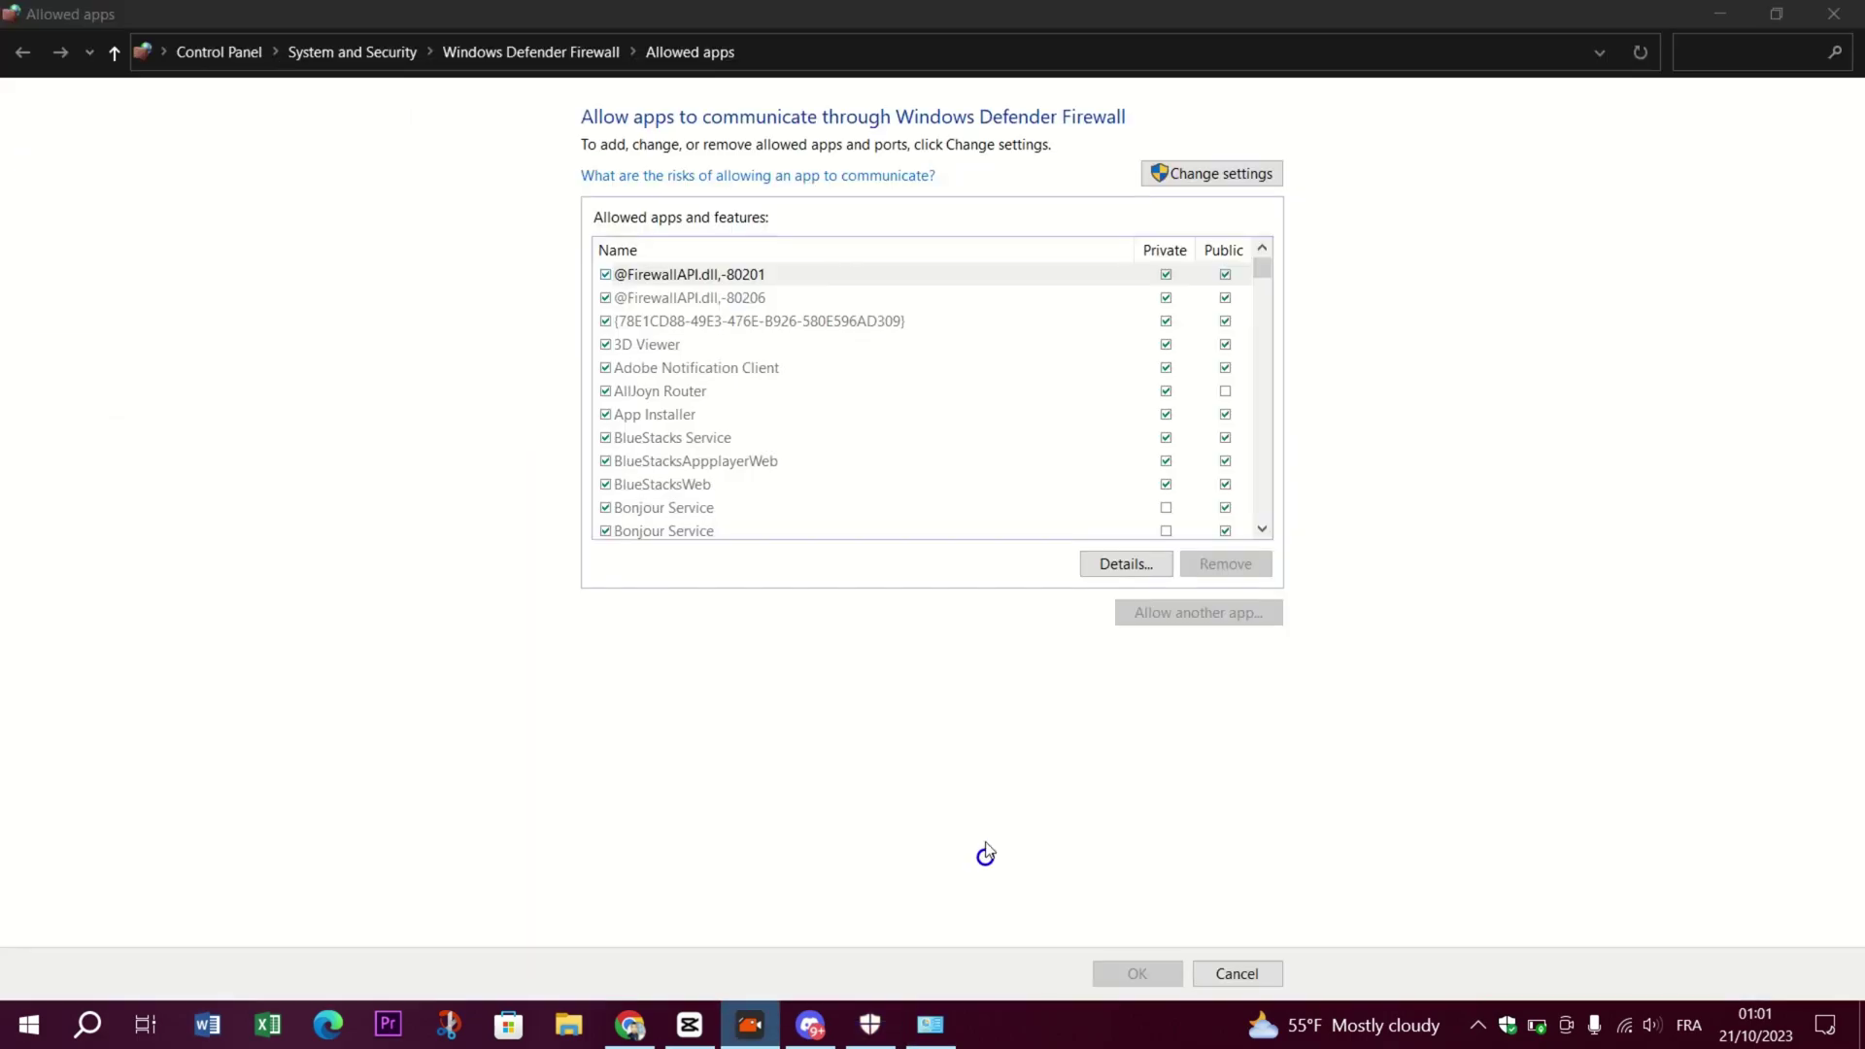
scroll(899, 420, "down", 12)
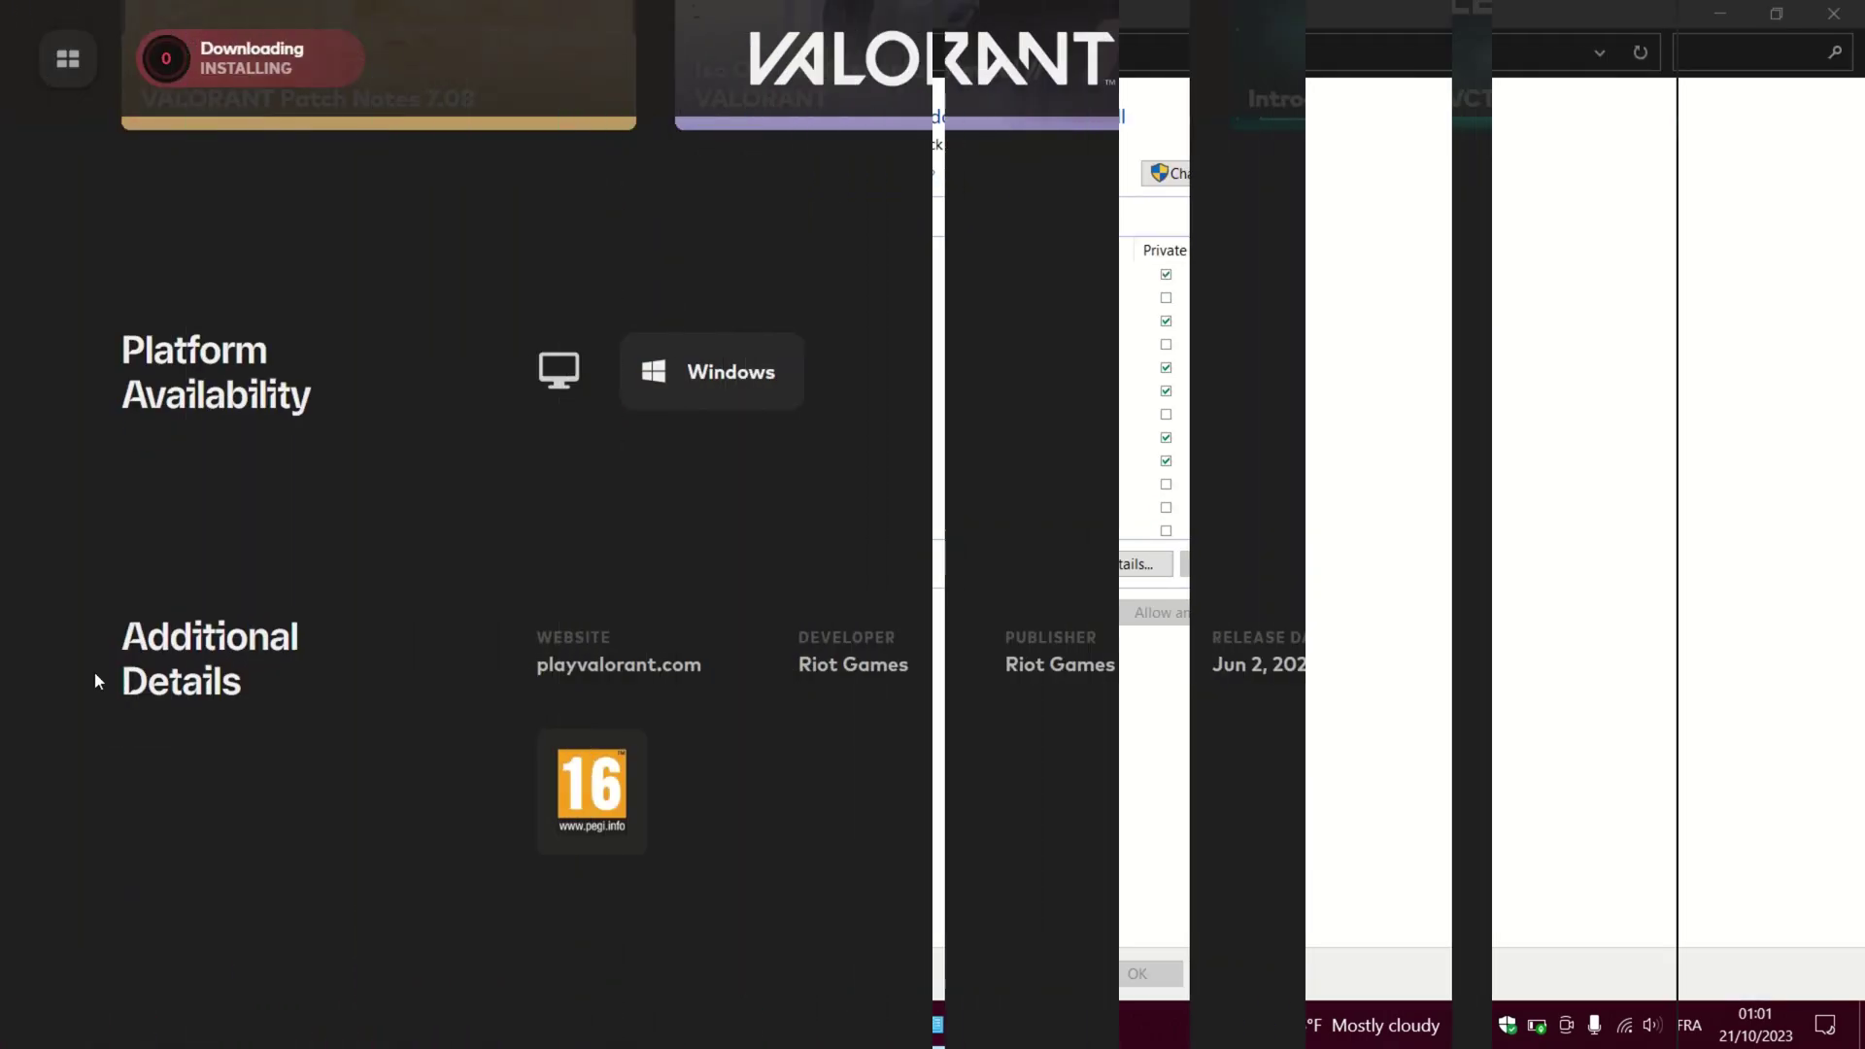
Step: On the Valorant requirements page, select the OS, CPU and GPU table rows
scroll(95, 672, "up", 10)
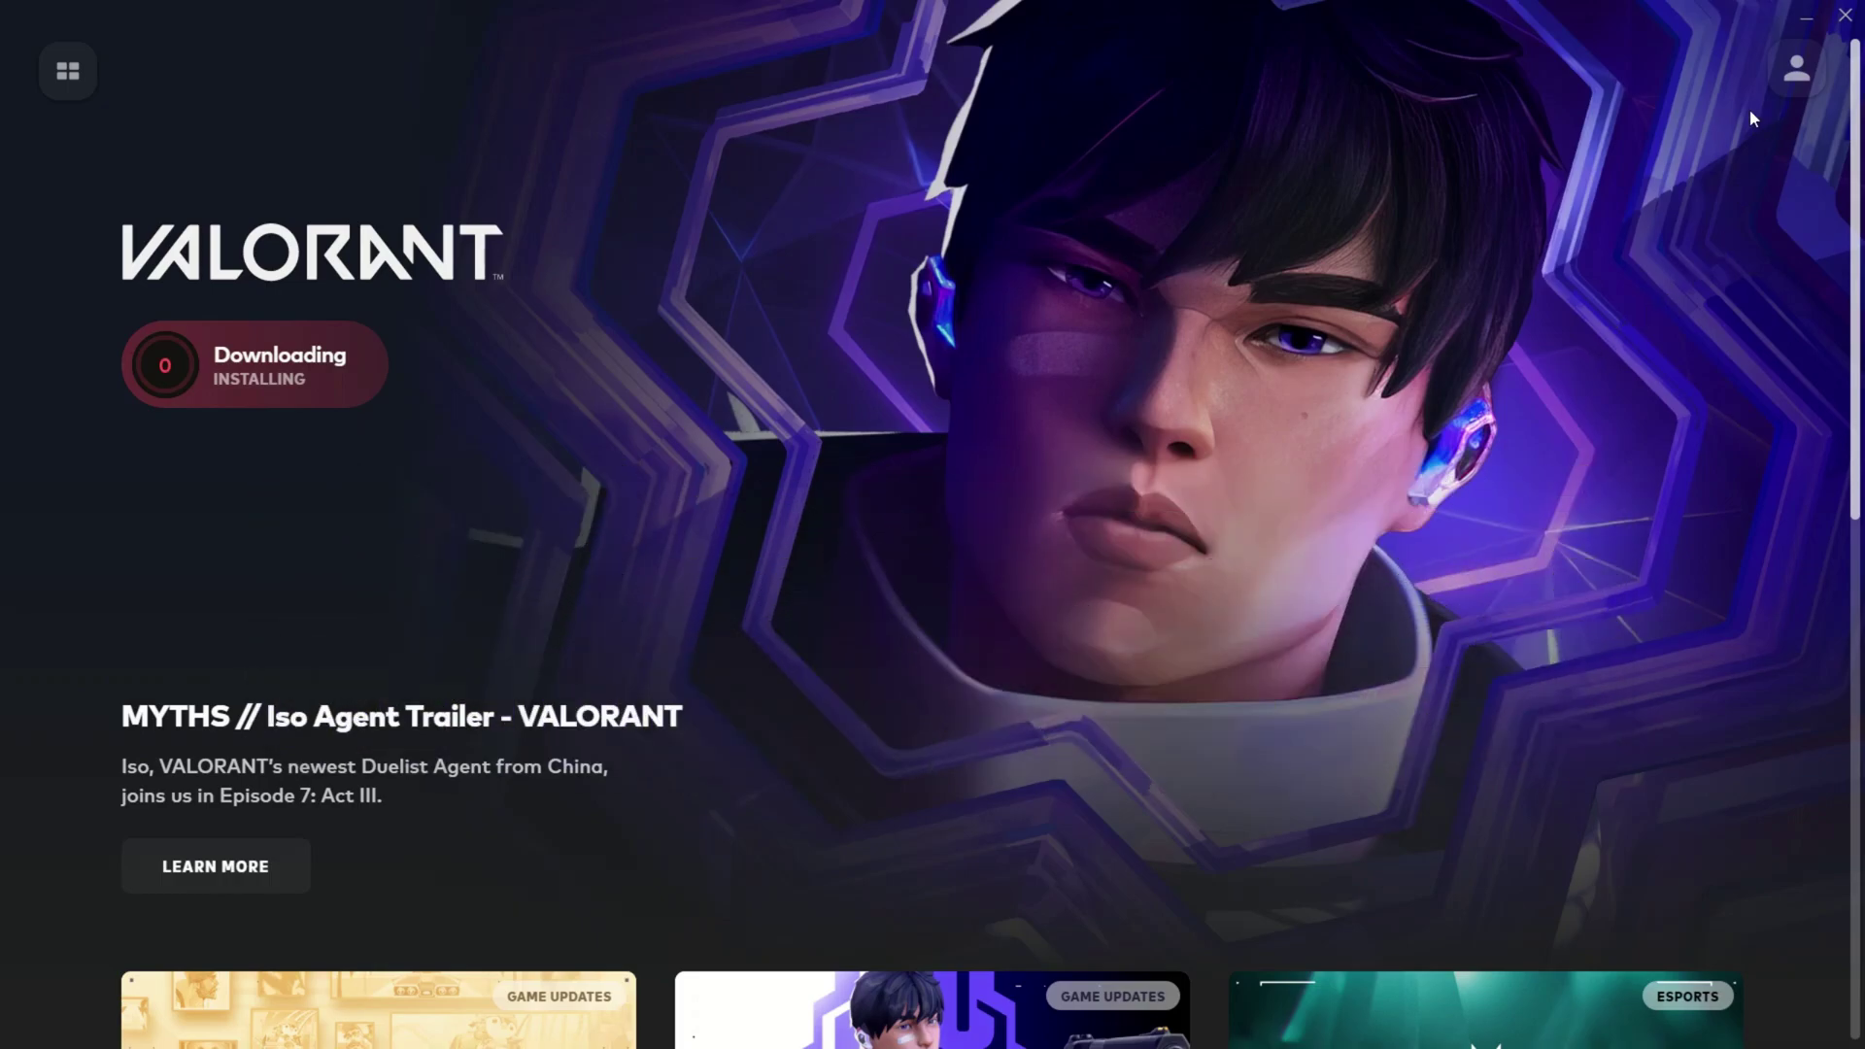
scroll(801, 699, "down", 2)
key("alt+Tab")
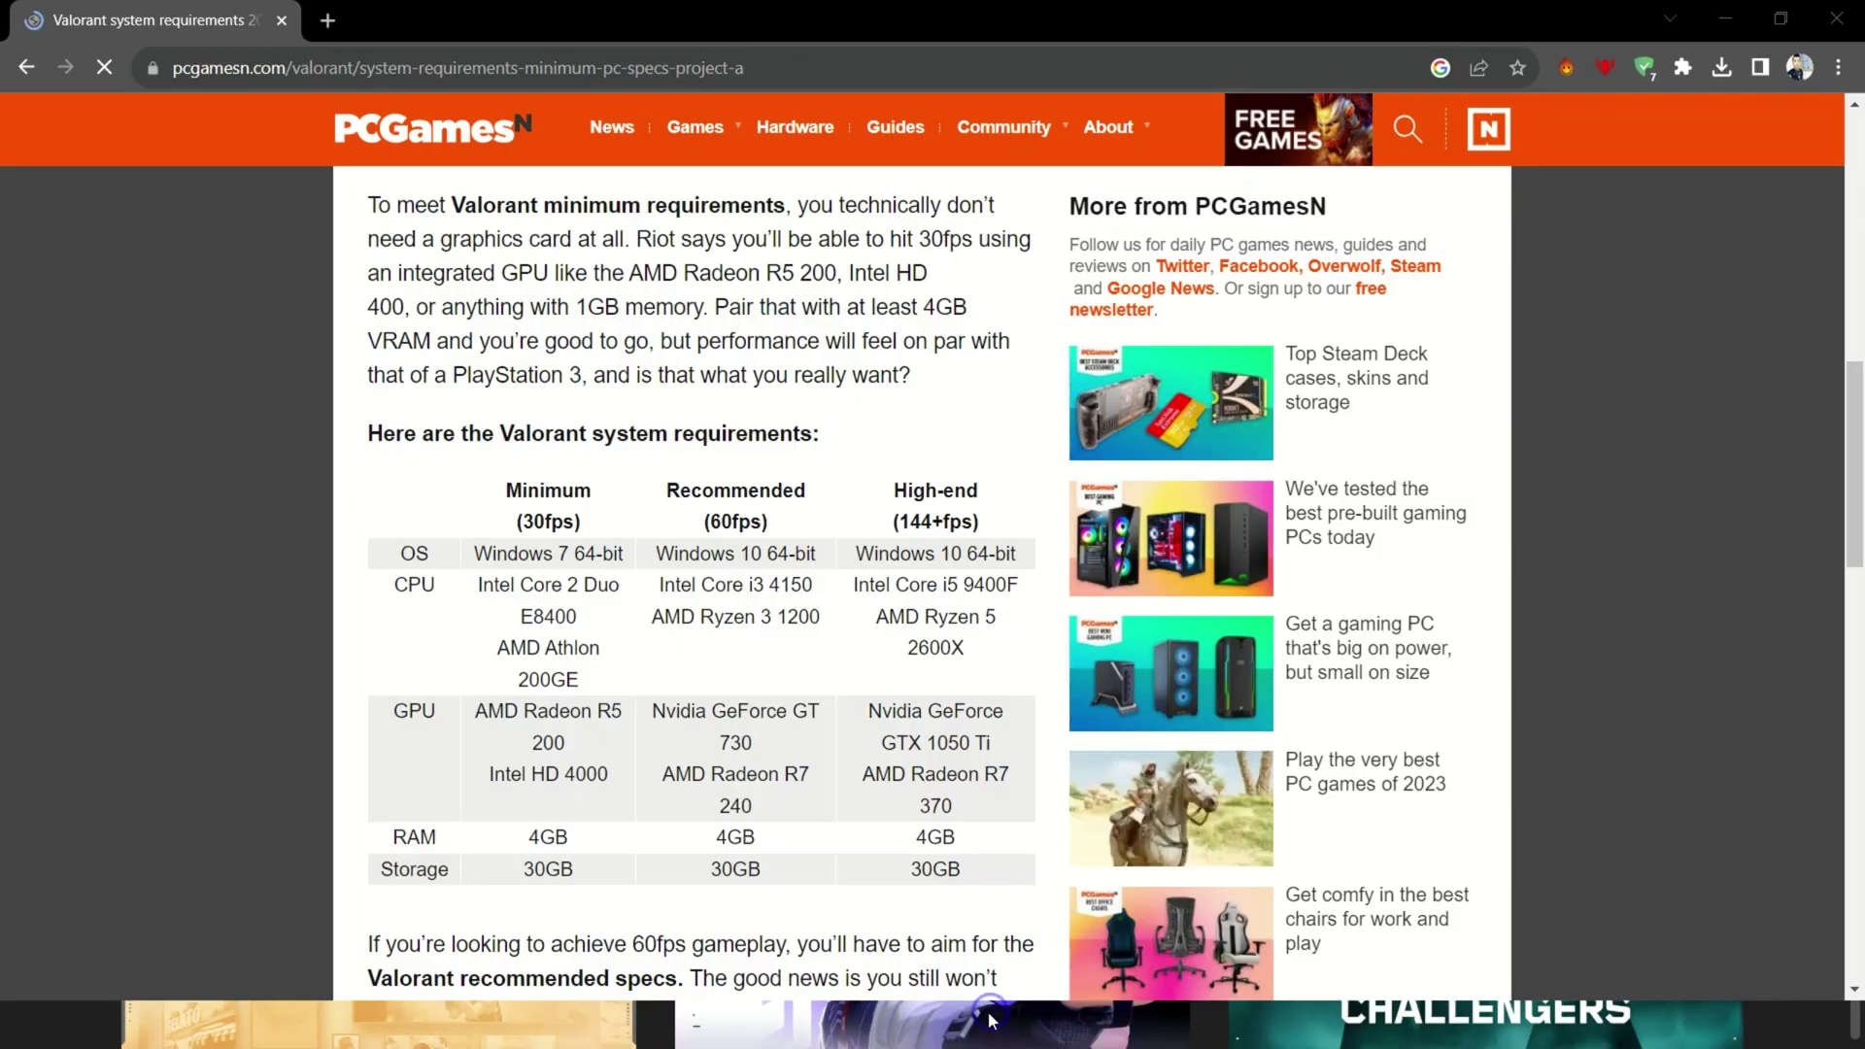
left_click_drag(456, 481, 962, 874)
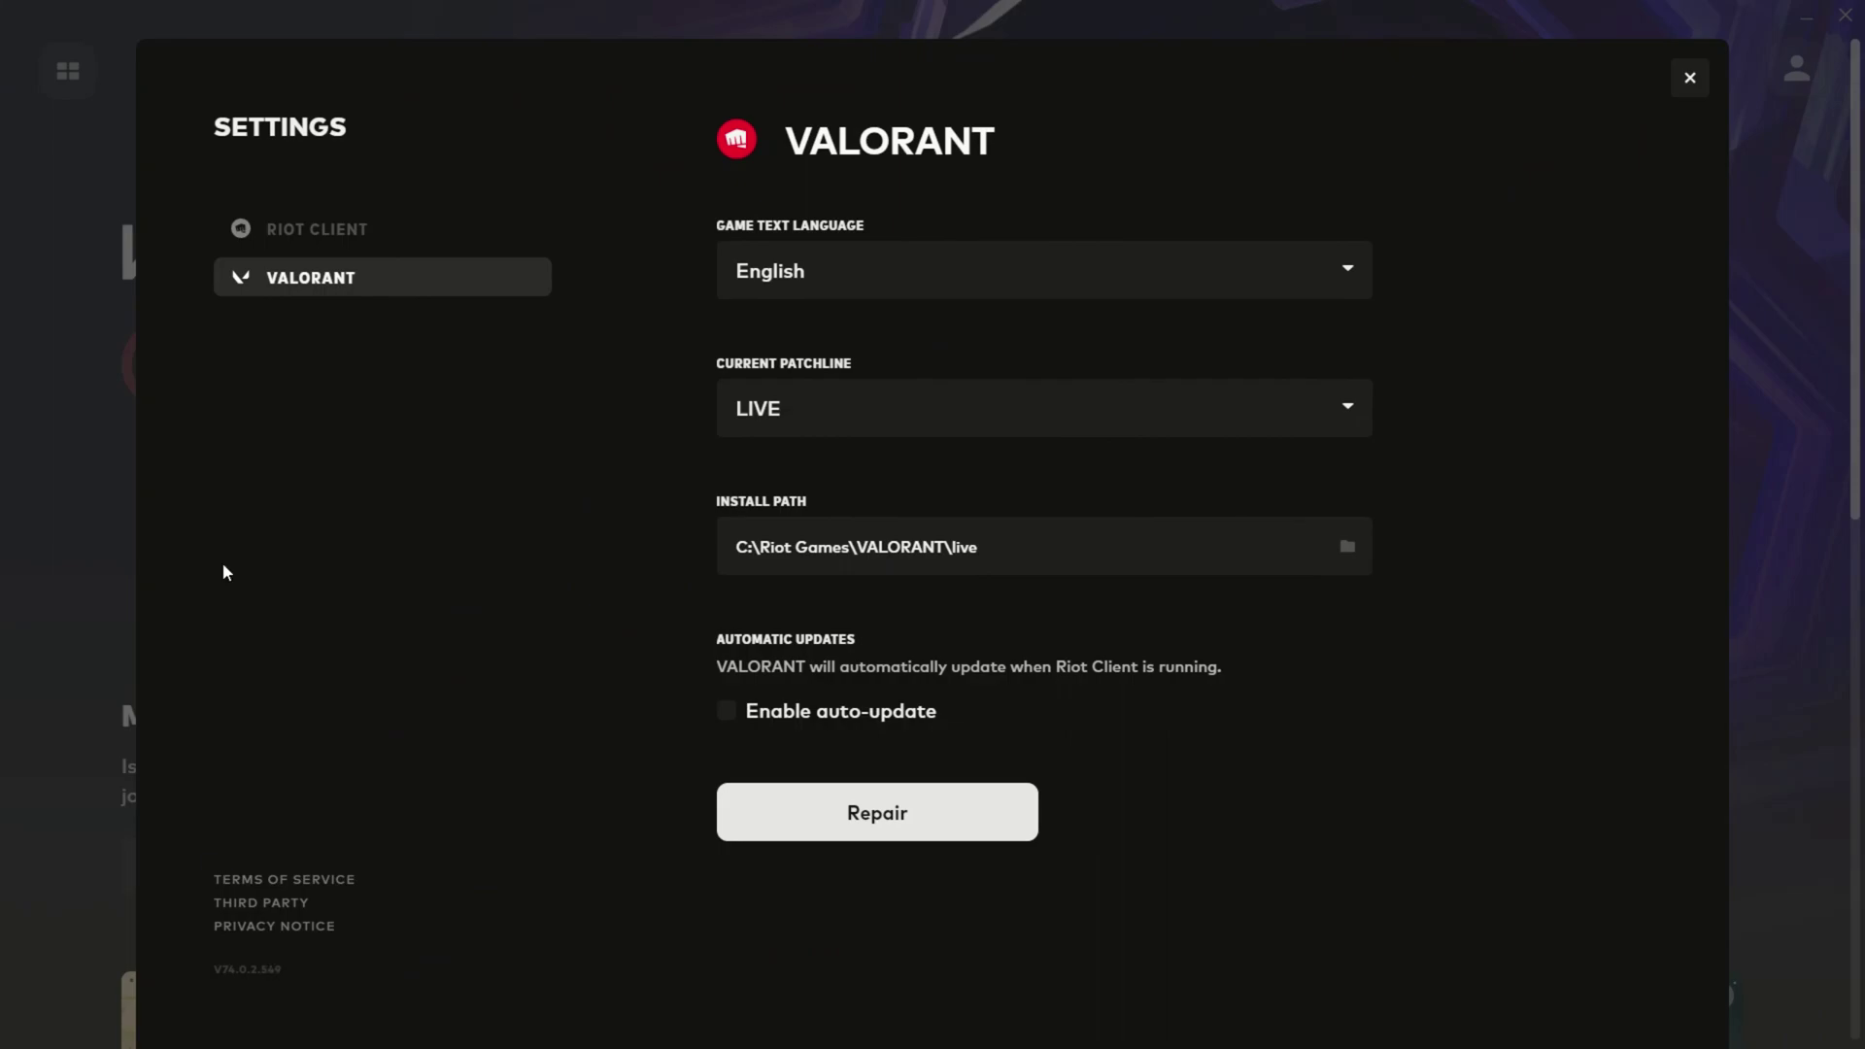
Step: Close the VALORANT settings, scroll the game page, then bring the settings back up
left_click(1689, 77)
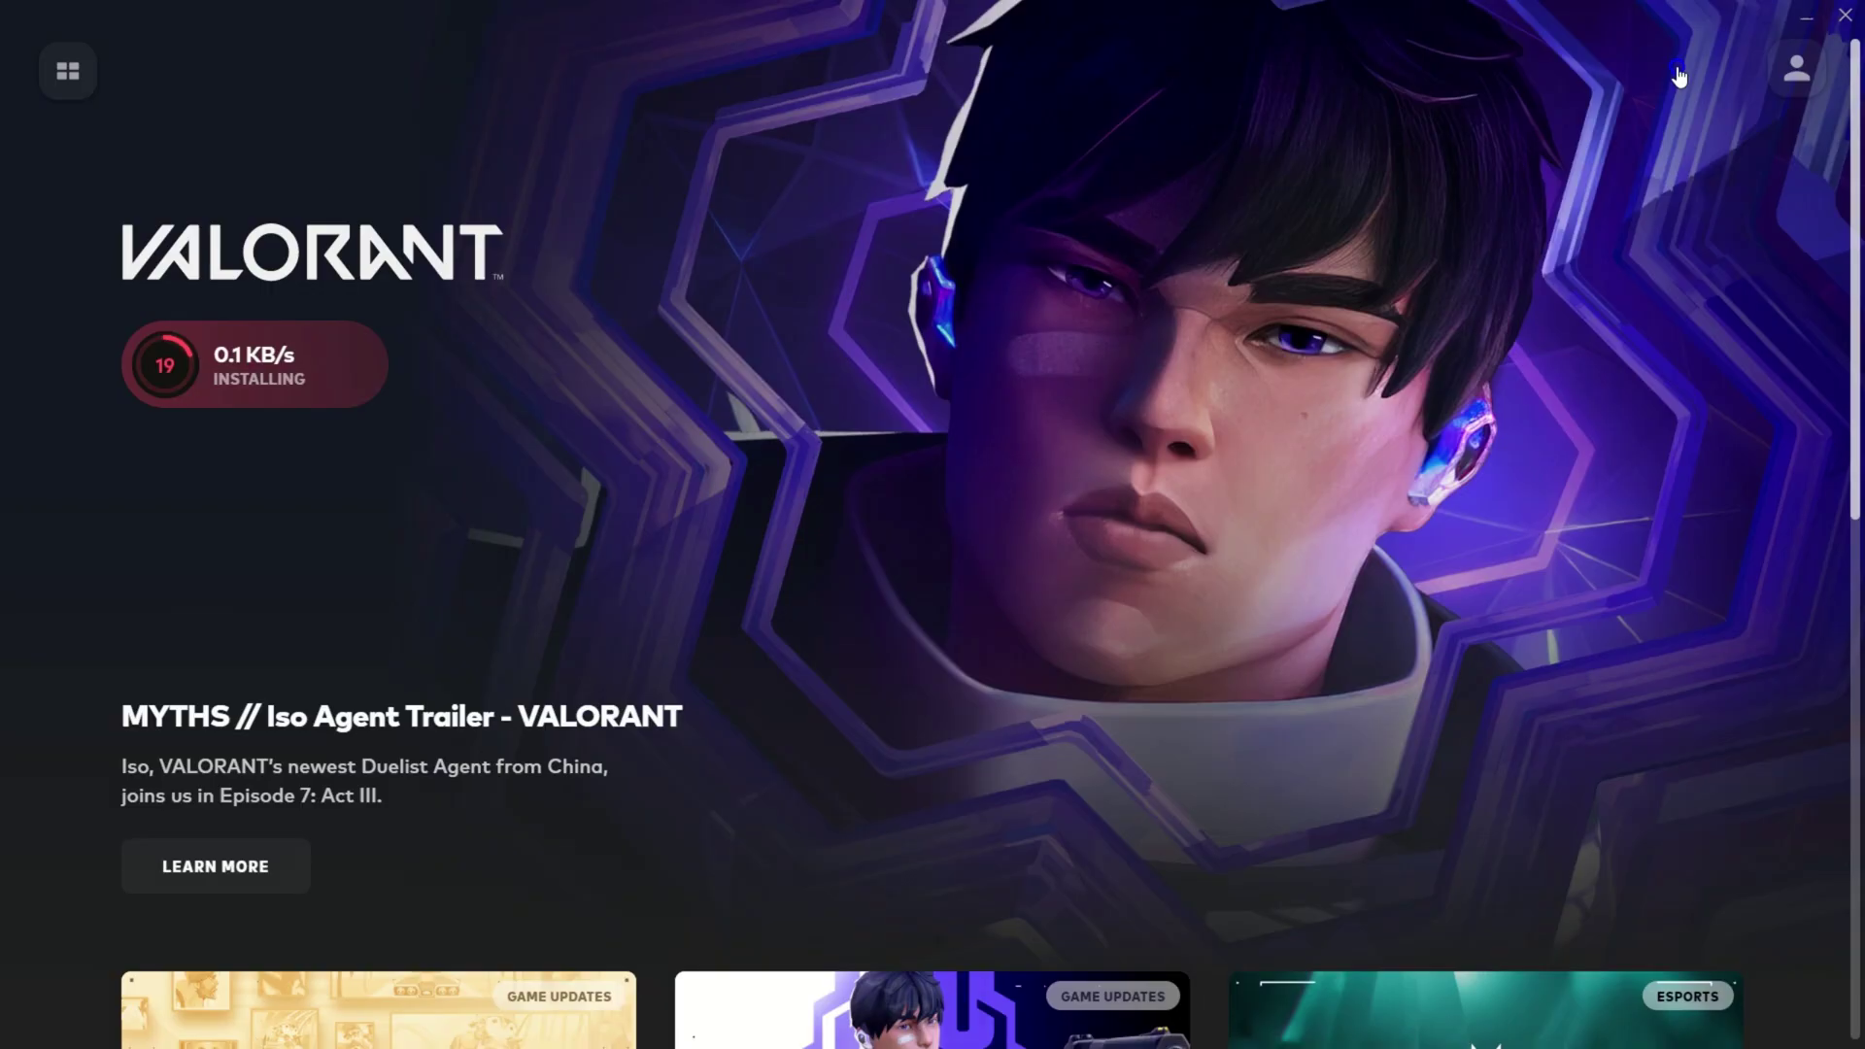
scroll(777, 777, "down", 8)
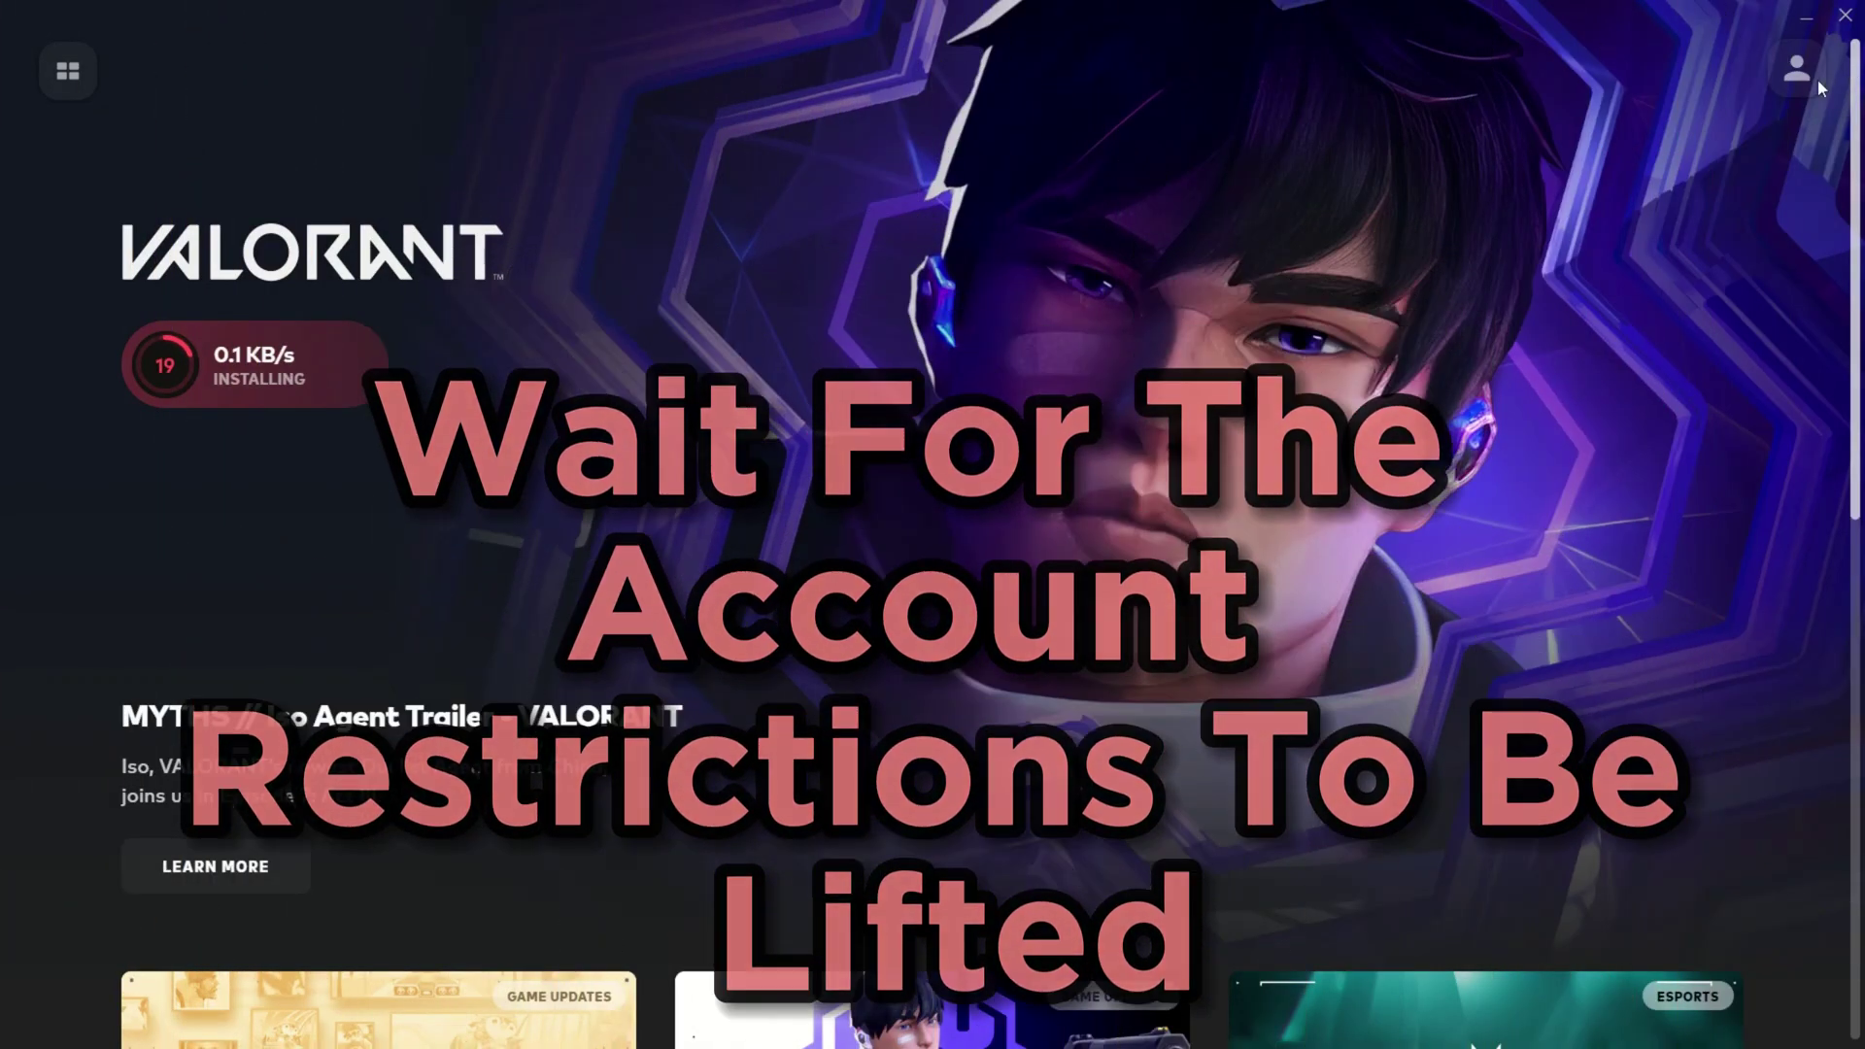
left_click(1796, 83)
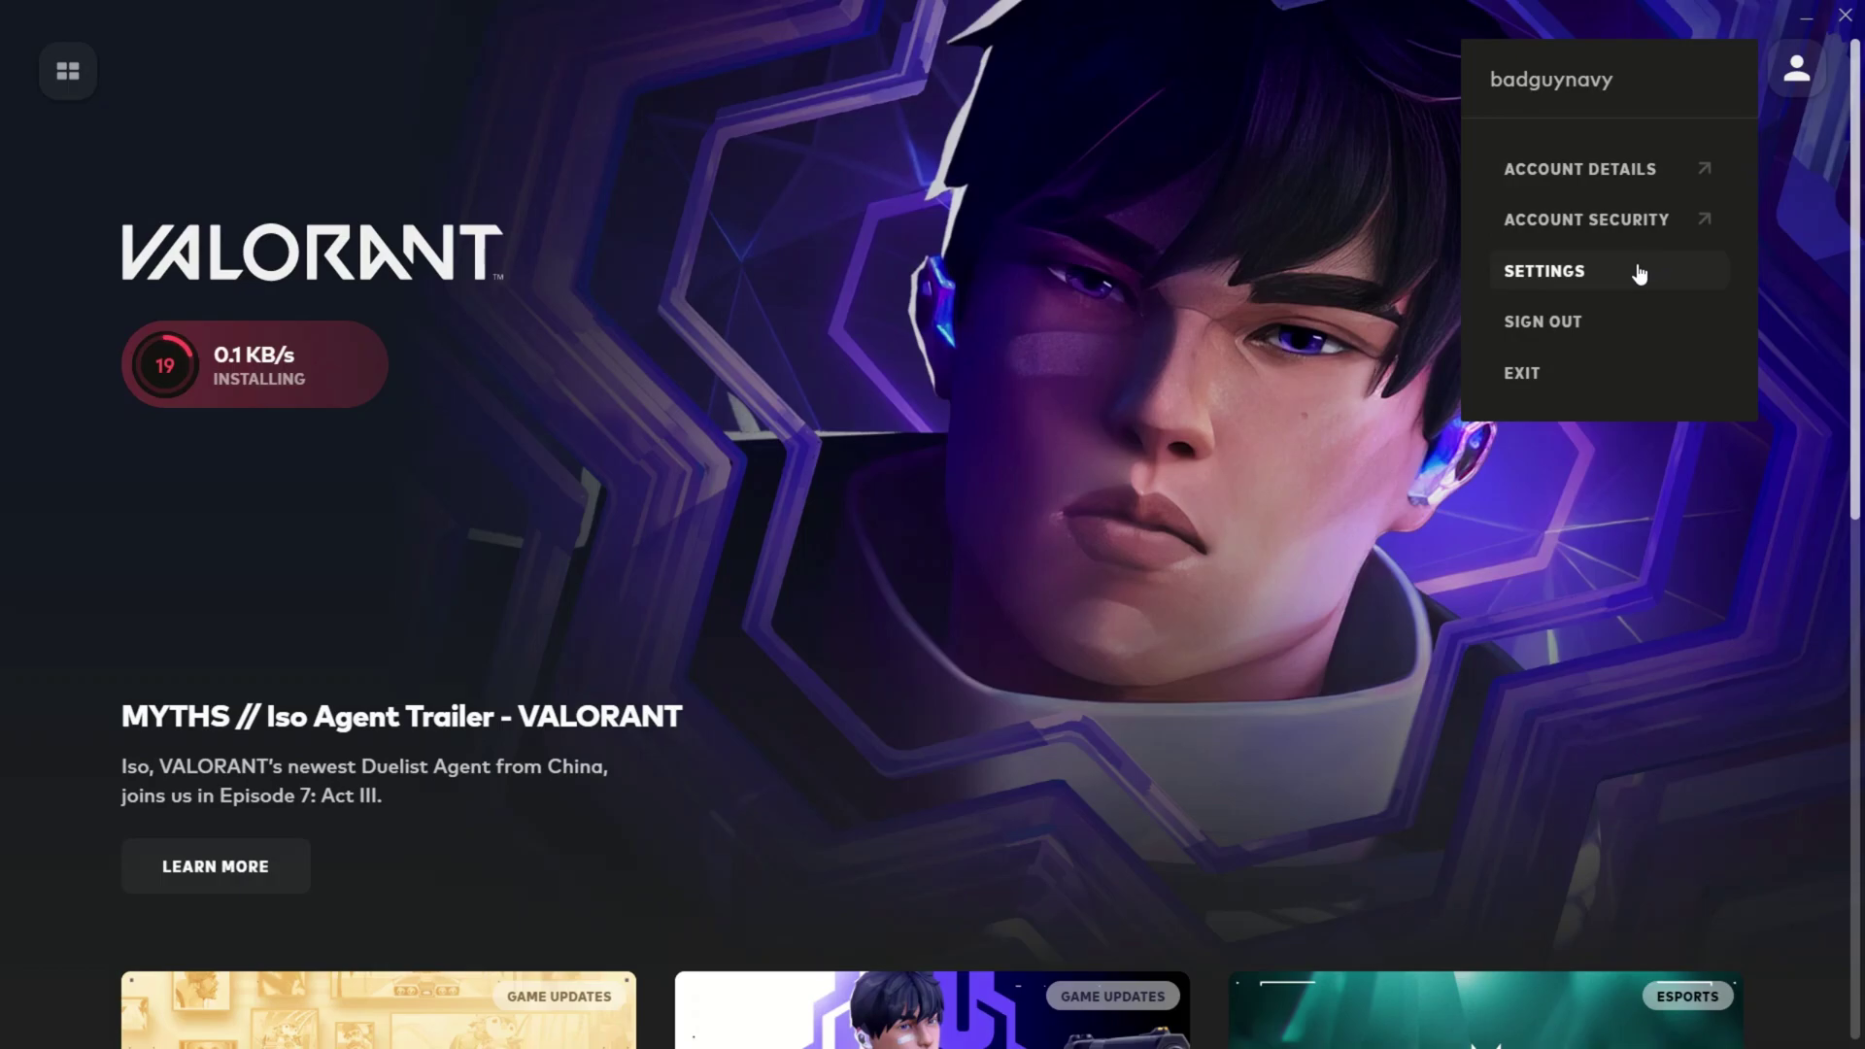
left_click(1580, 291)
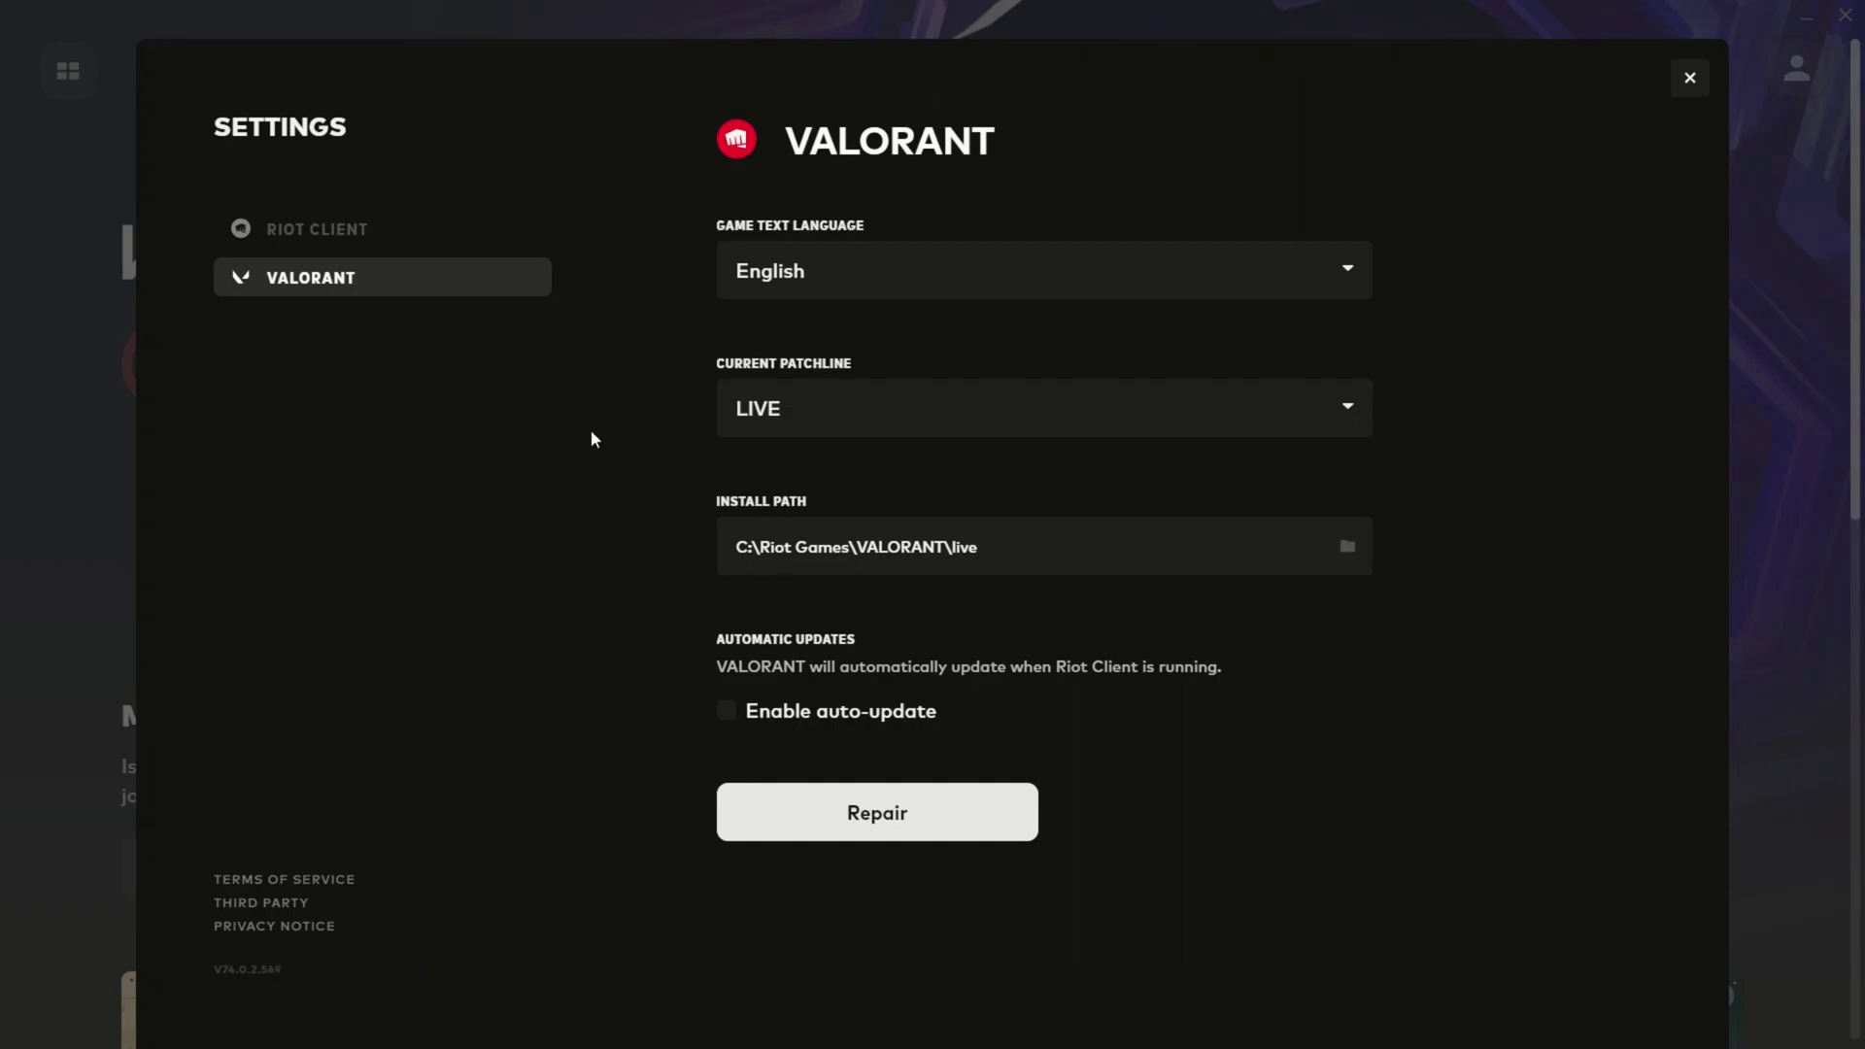
left_click(1690, 78)
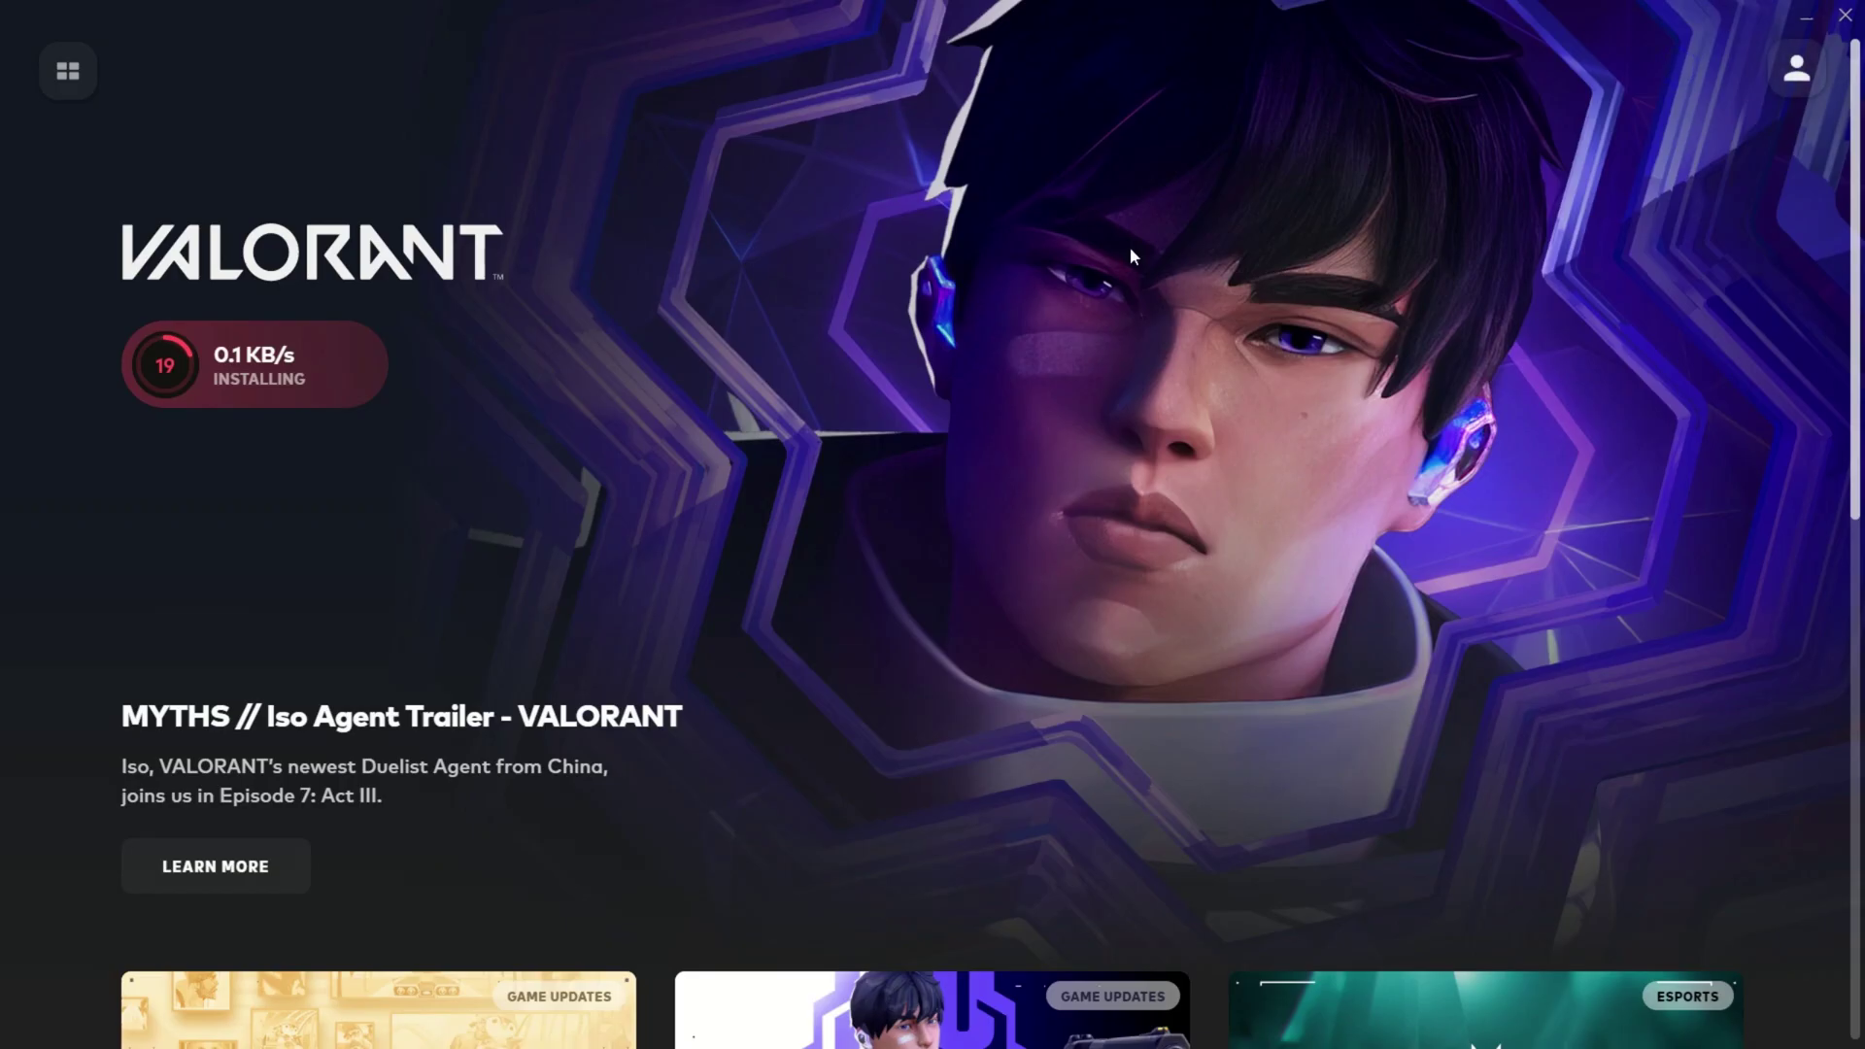
scroll(777, 777, "down", 10)
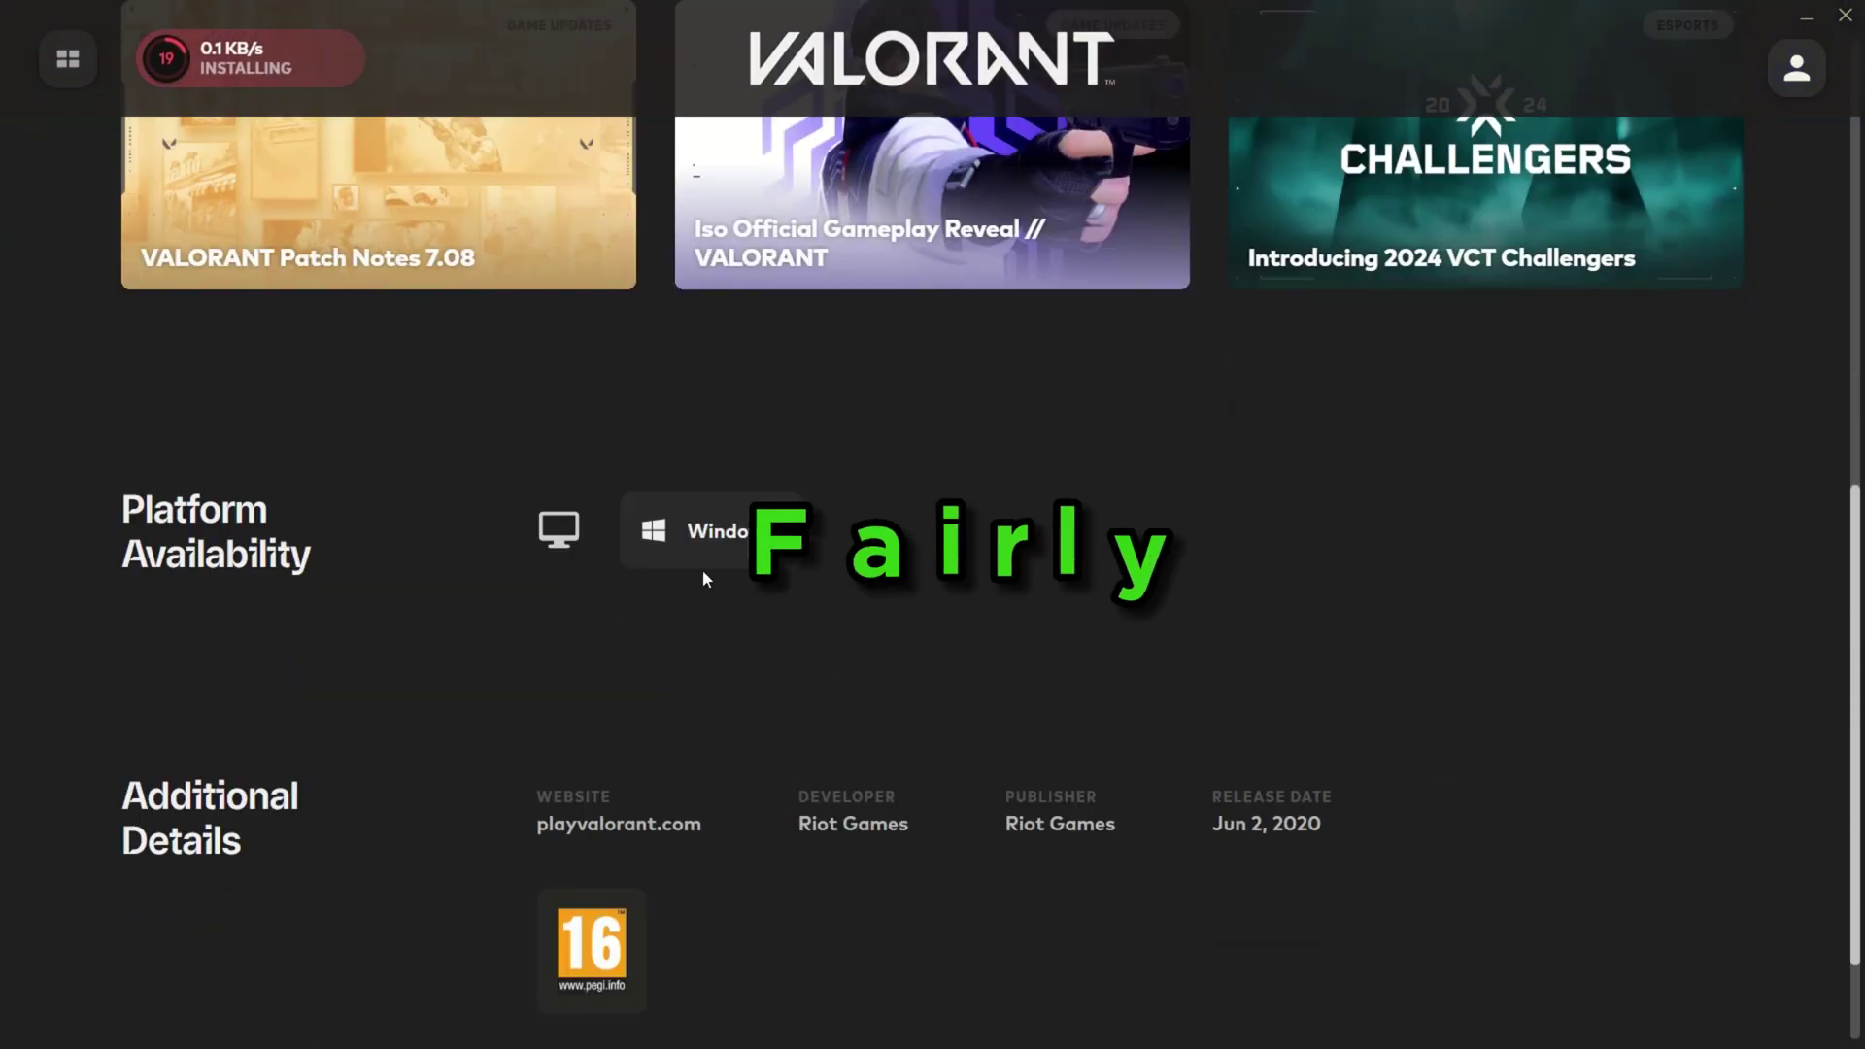
scroll(894, 665, "up", 1)
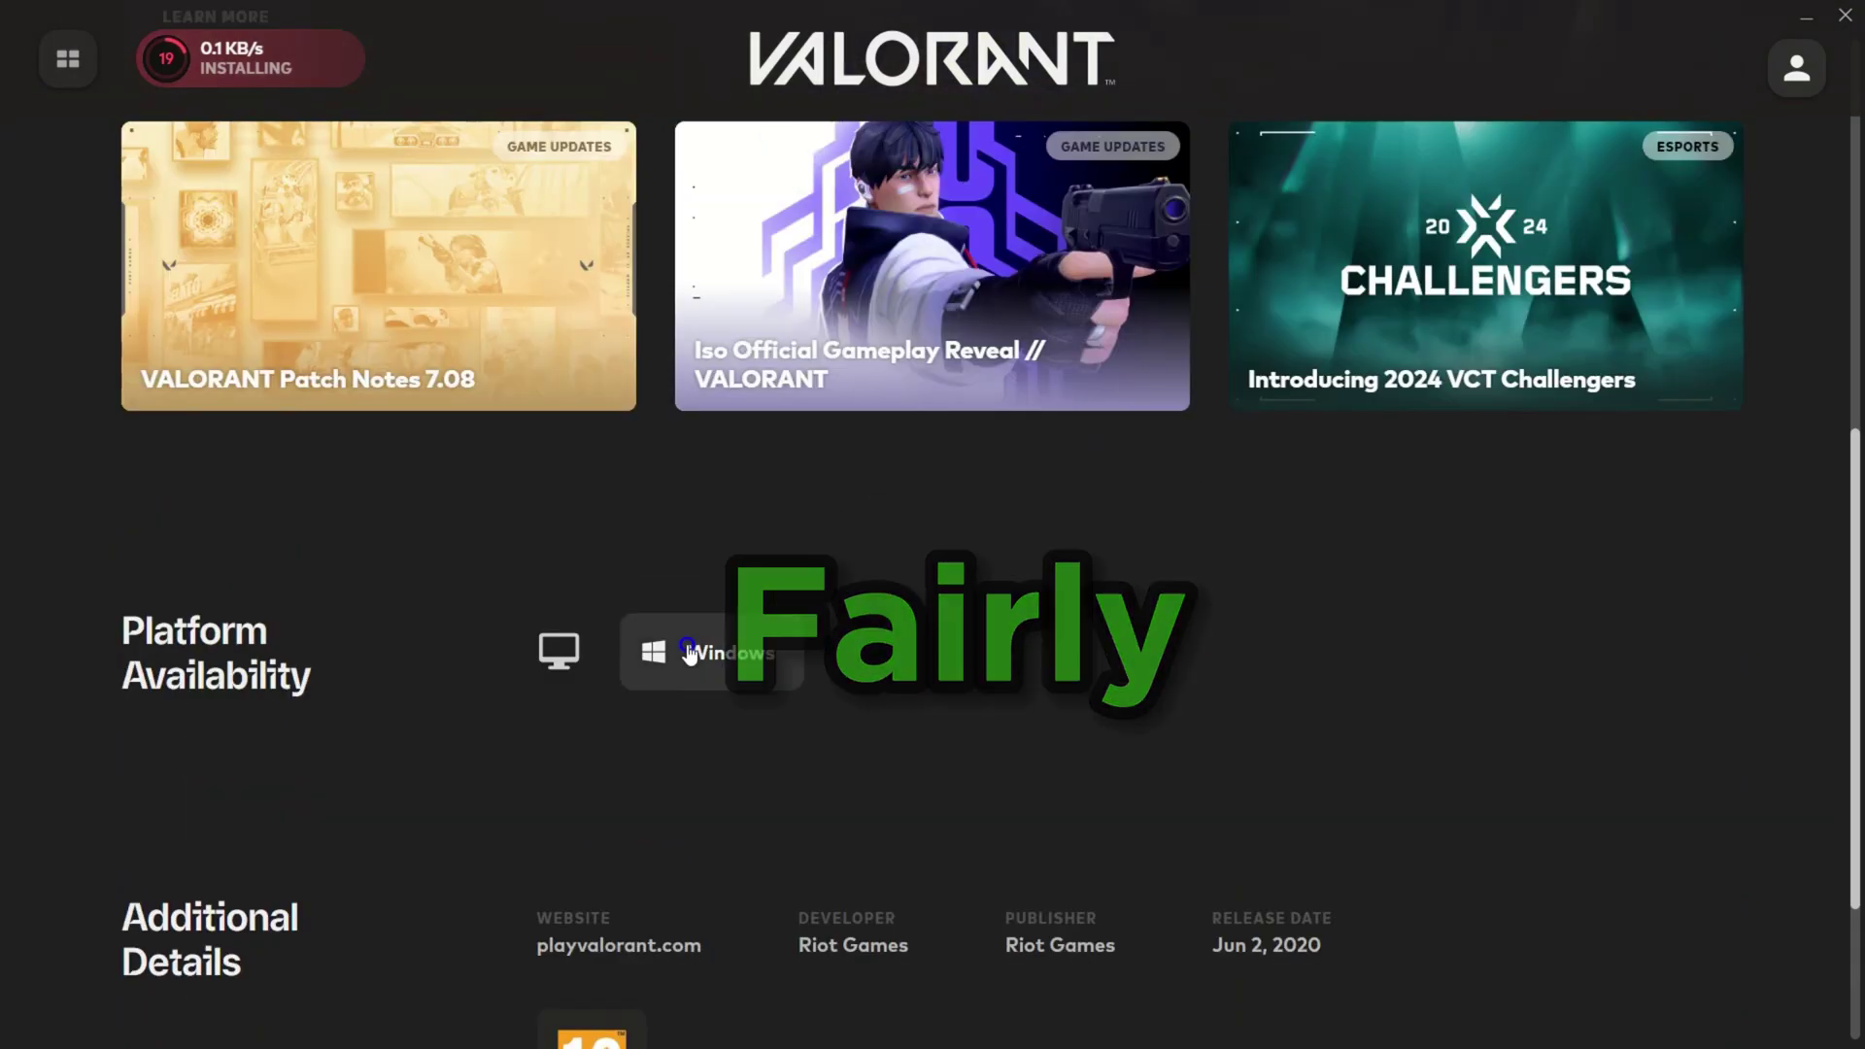
scroll(1121, 709, "up", 5)
scroll(1124, 720, "up", 2)
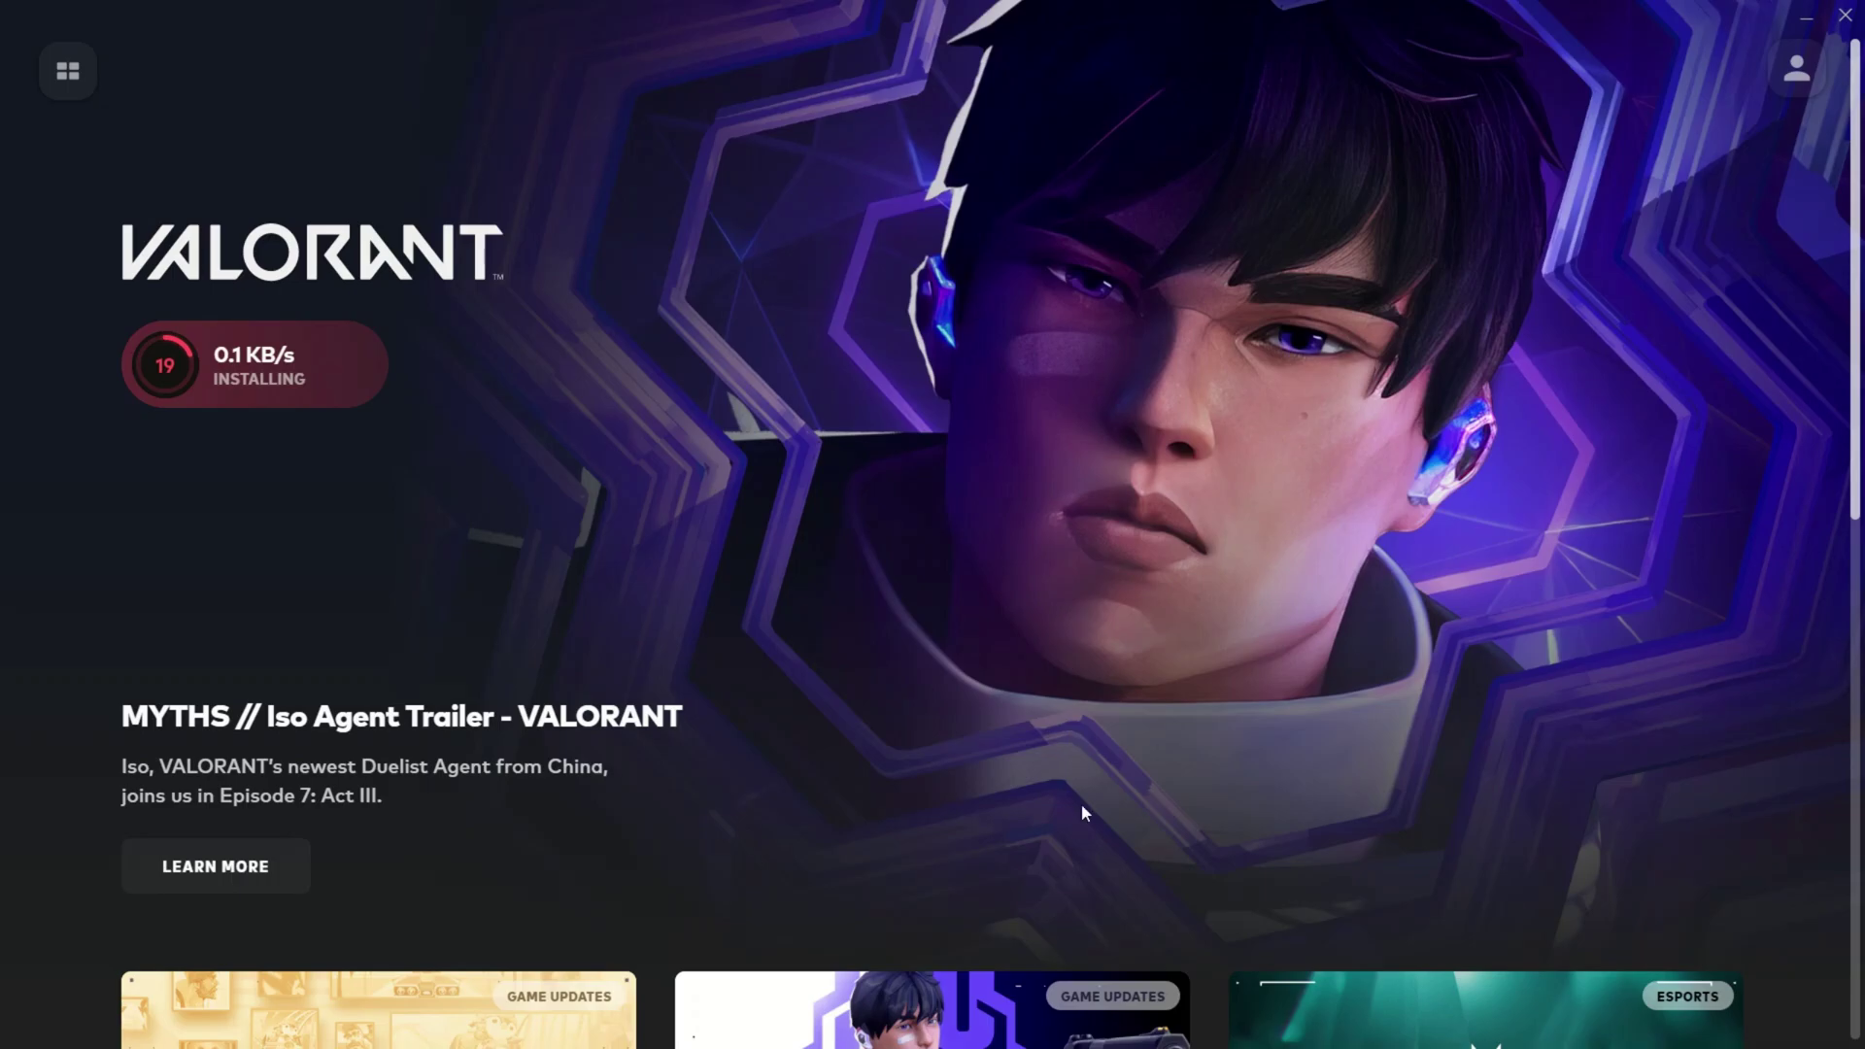
scroll(1121, 709, "down", 5)
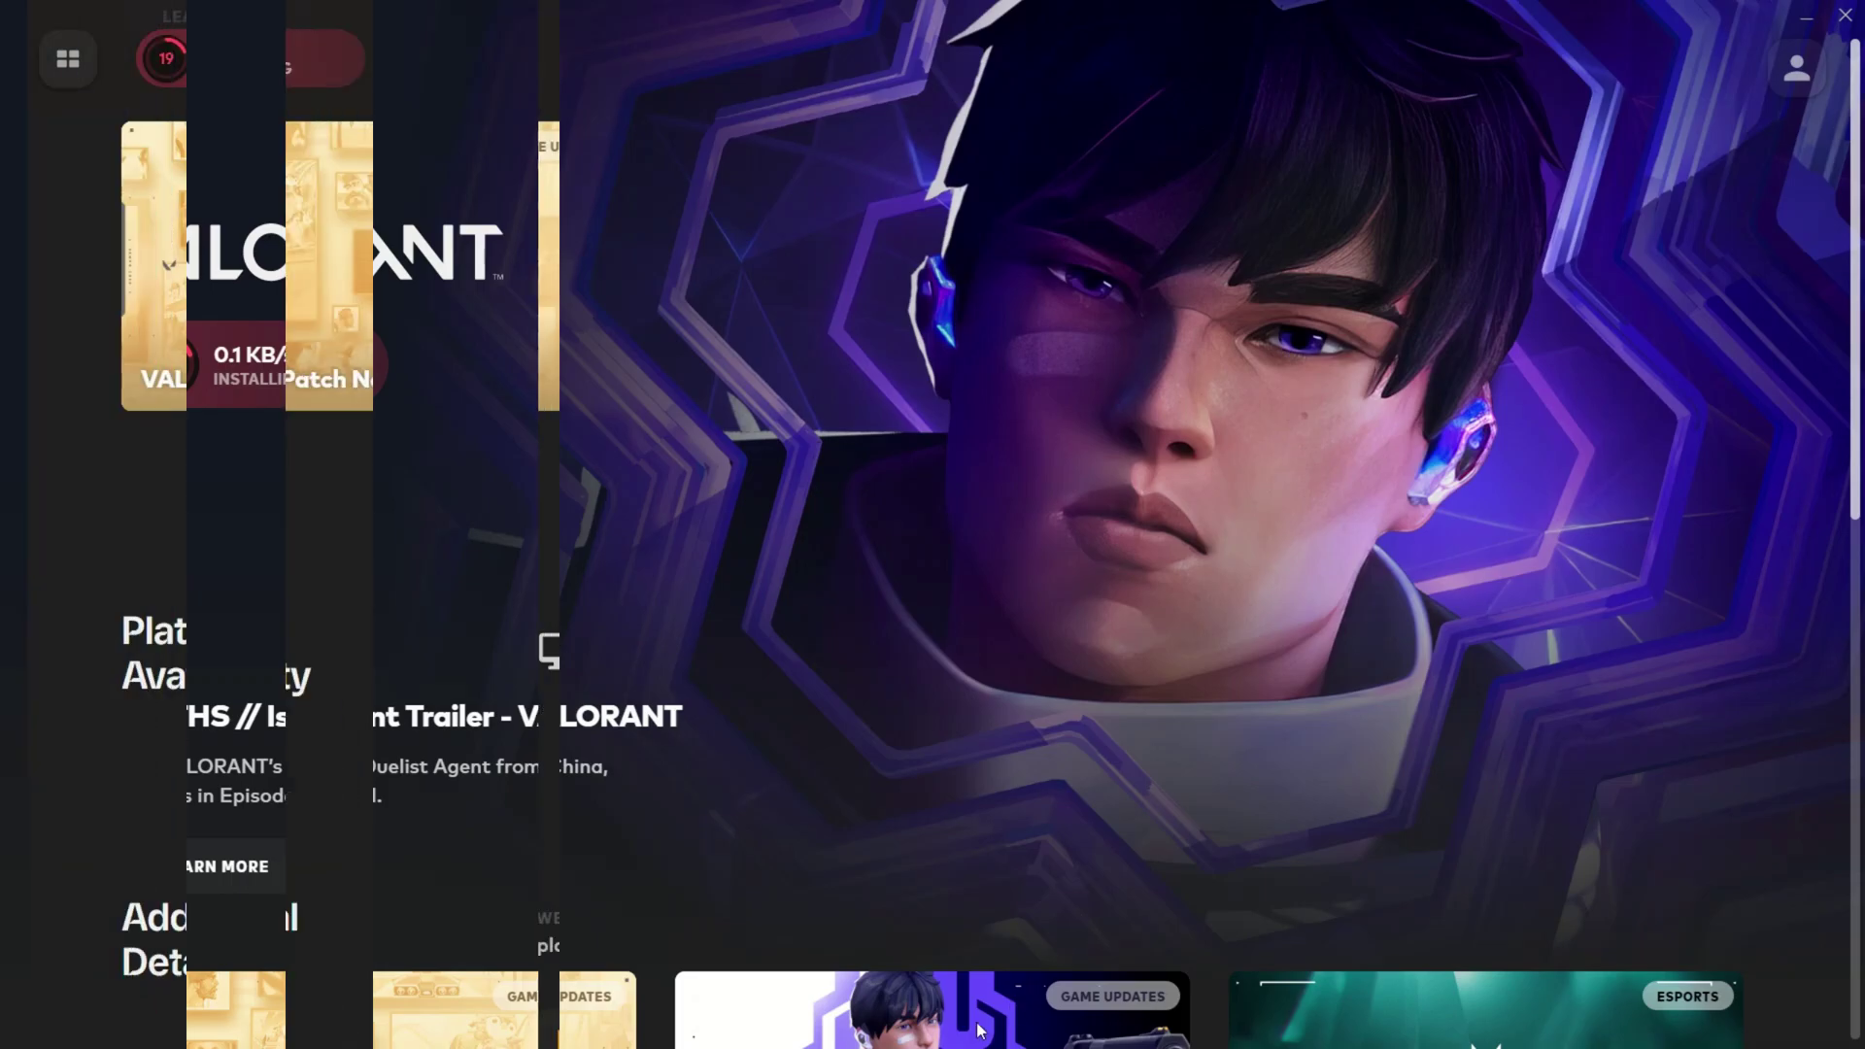
scroll(1121, 714, "up", 5)
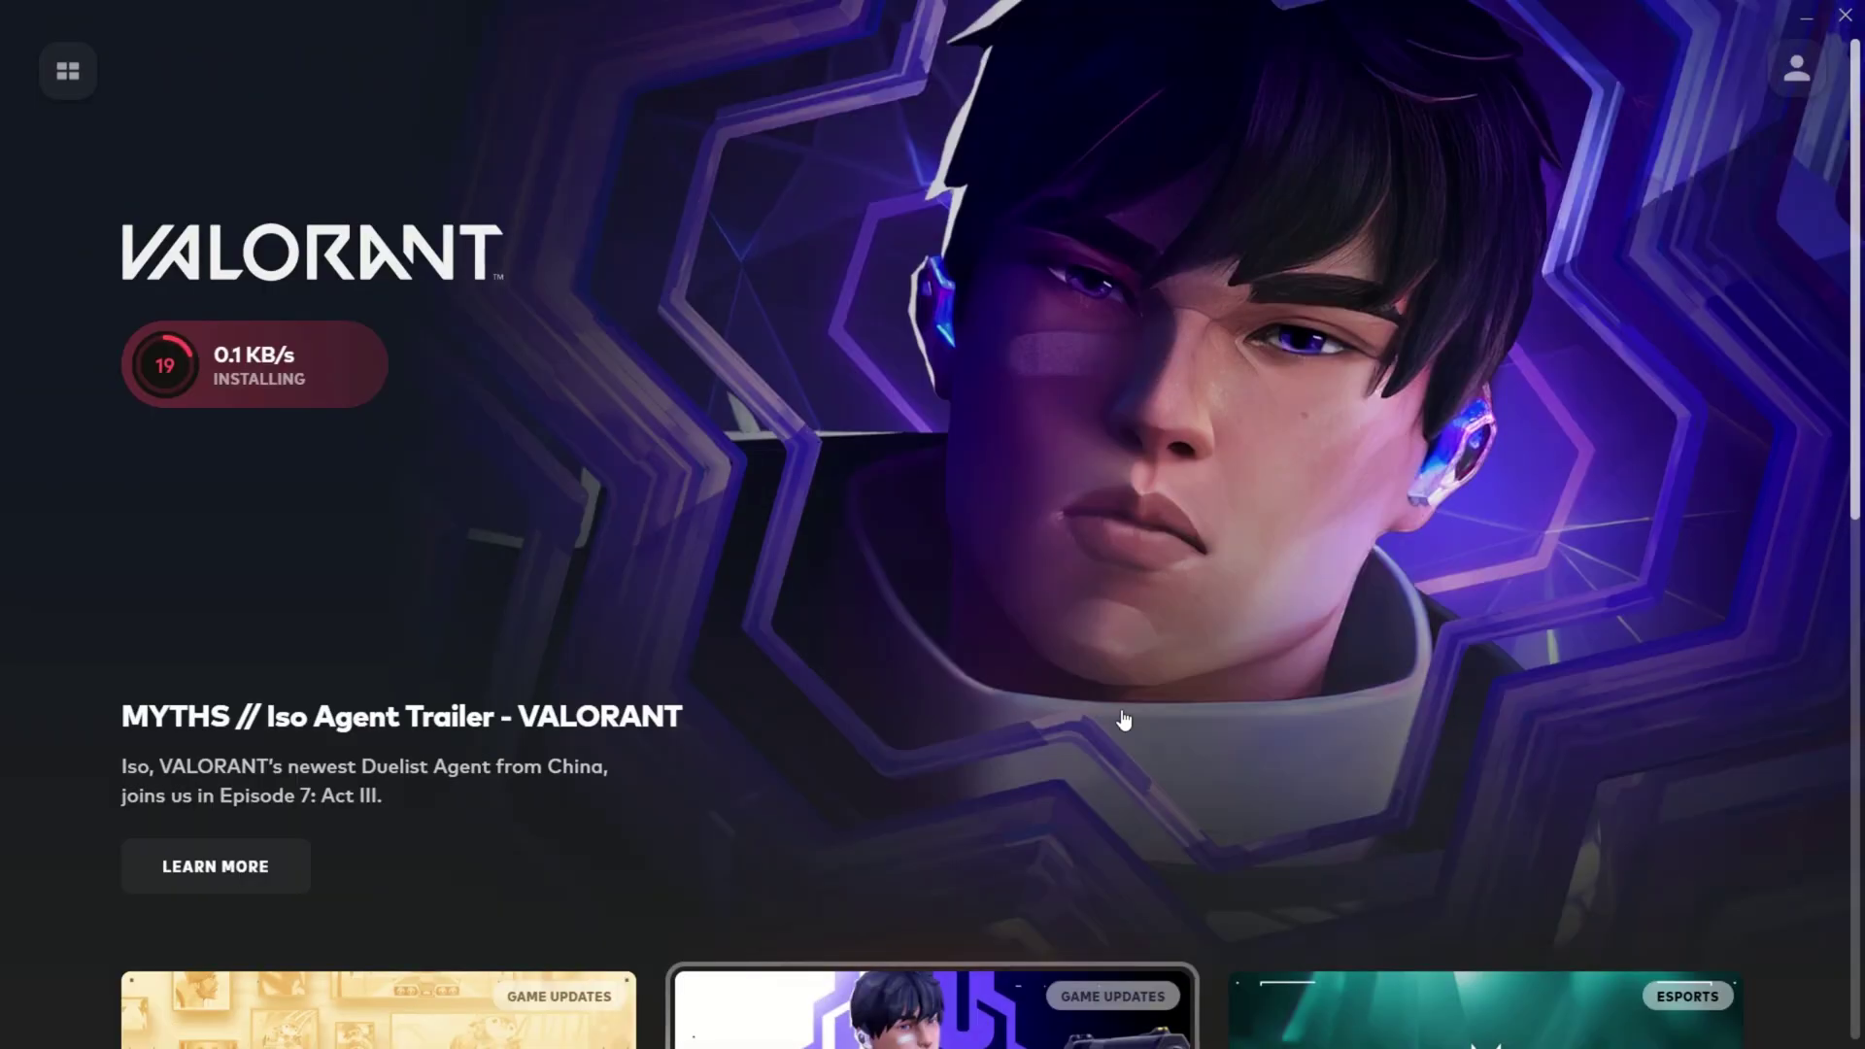